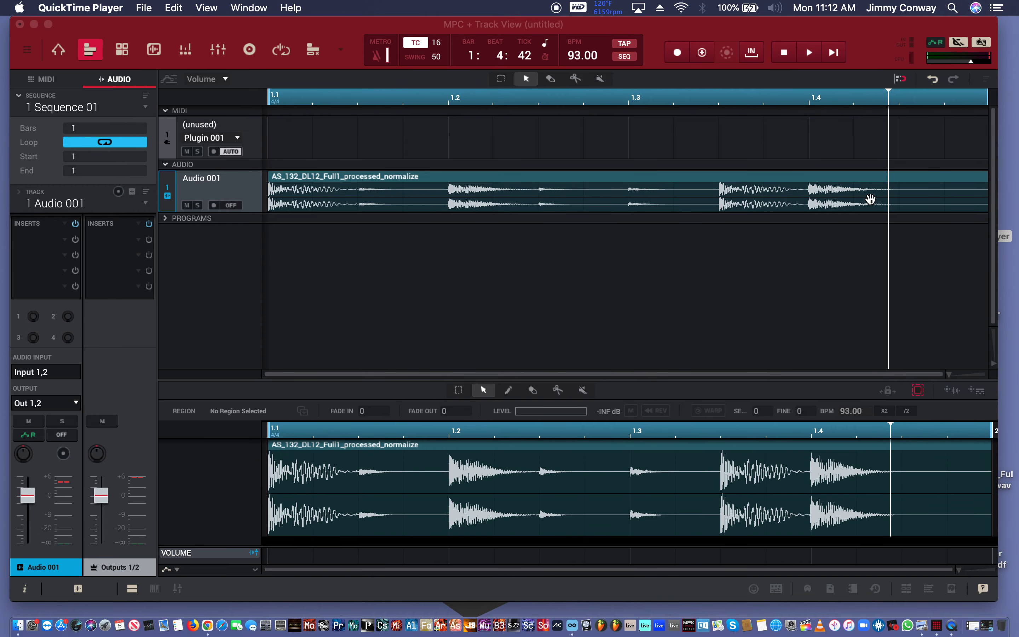
key("space")
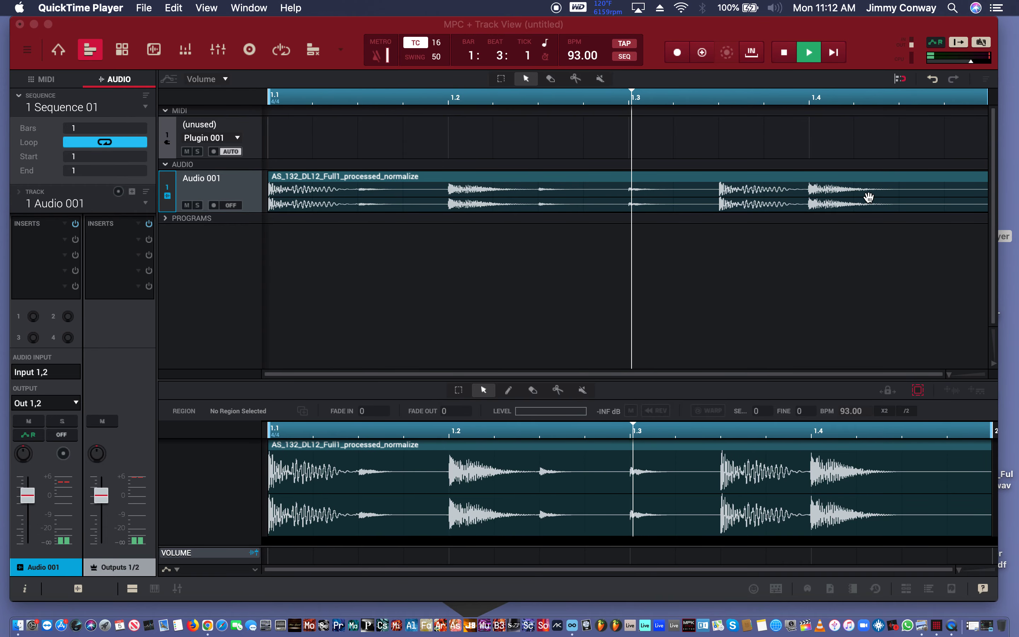
key("space")
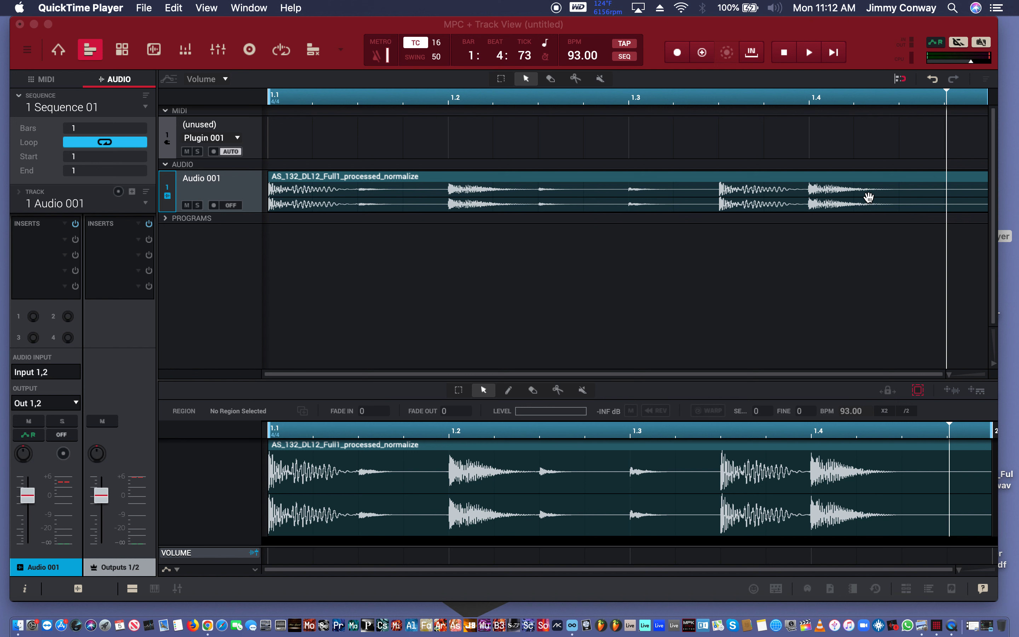
key("space")
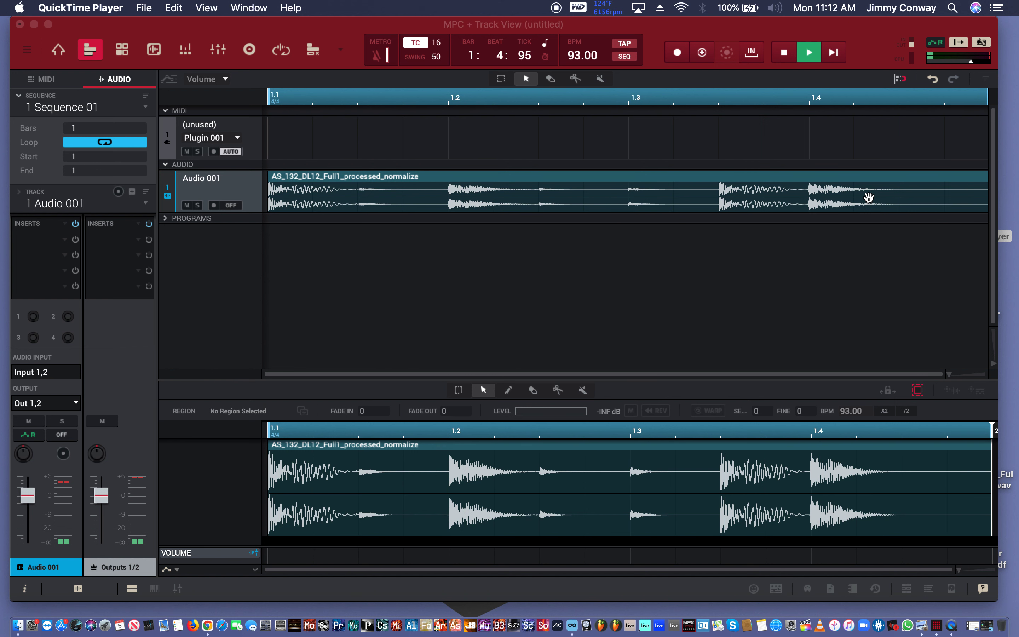
key("space")
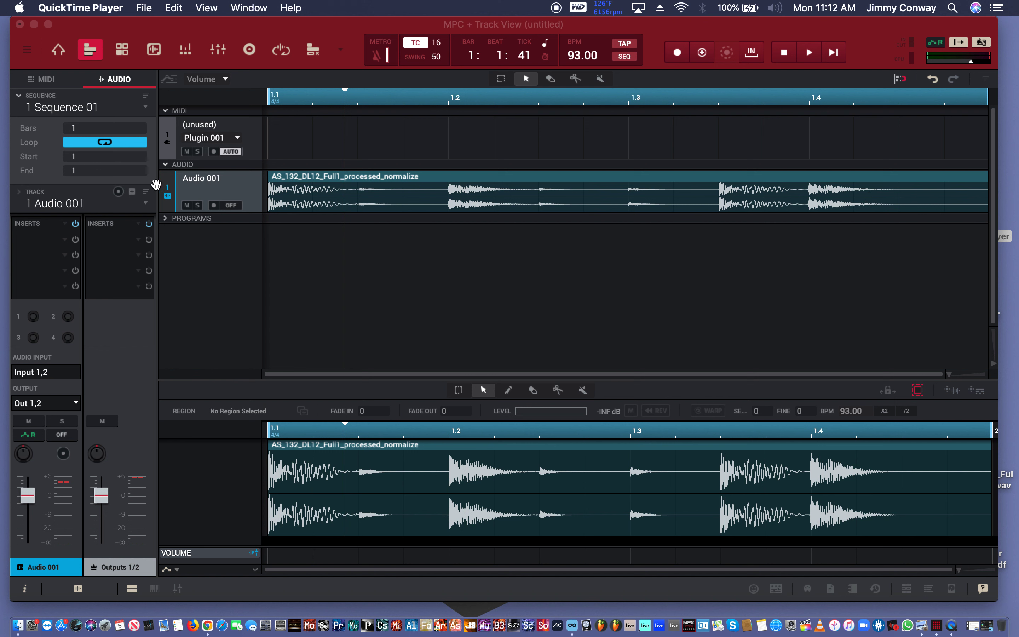
Add two more audio tracks, Audio 002 and Audio 003
left_click(159, 28)
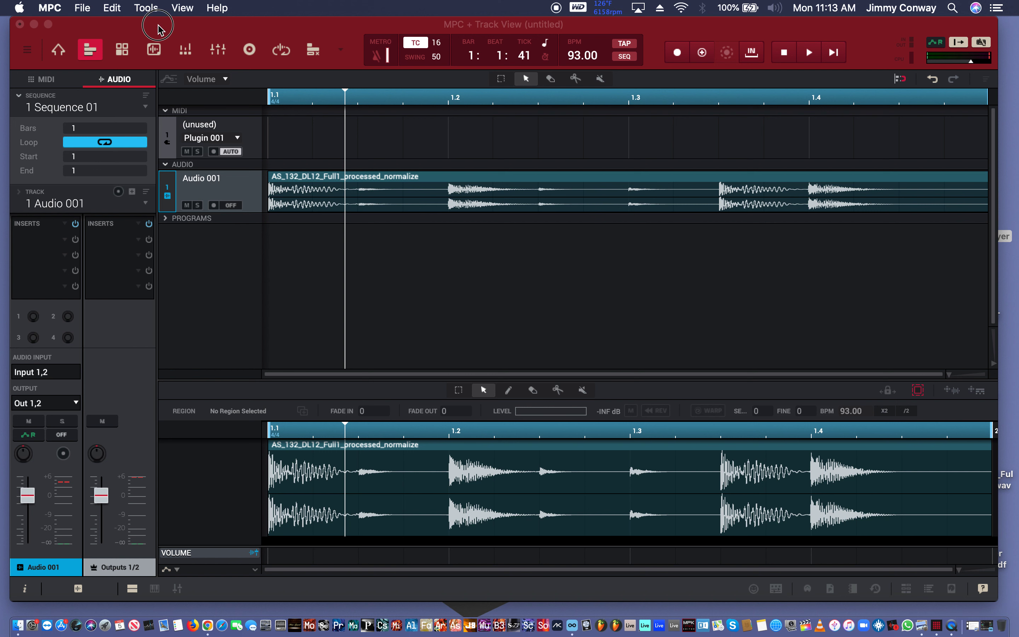
left_click(133, 192)
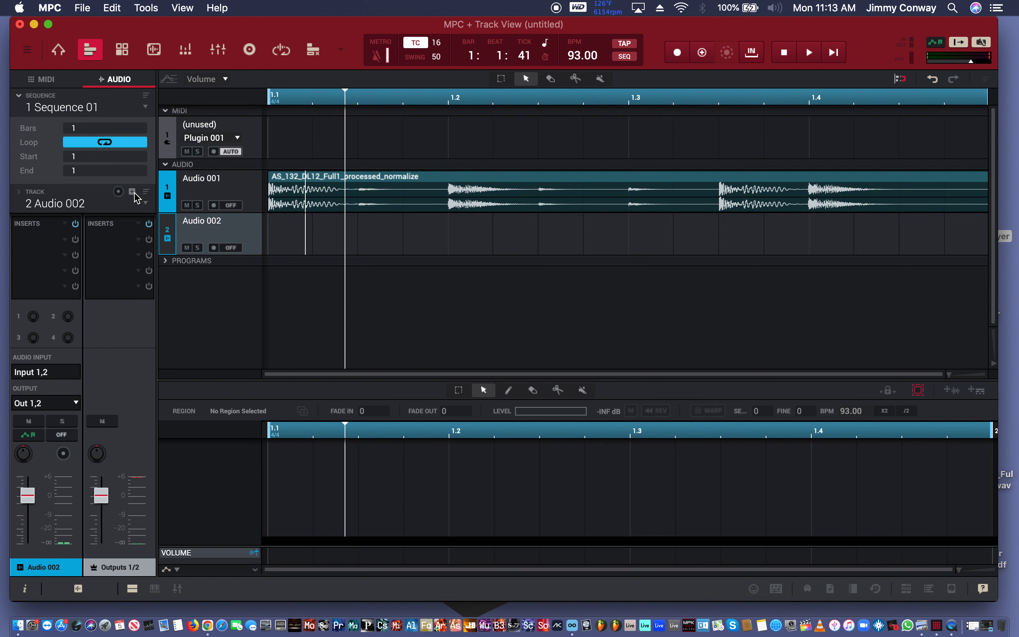
left_click(133, 193)
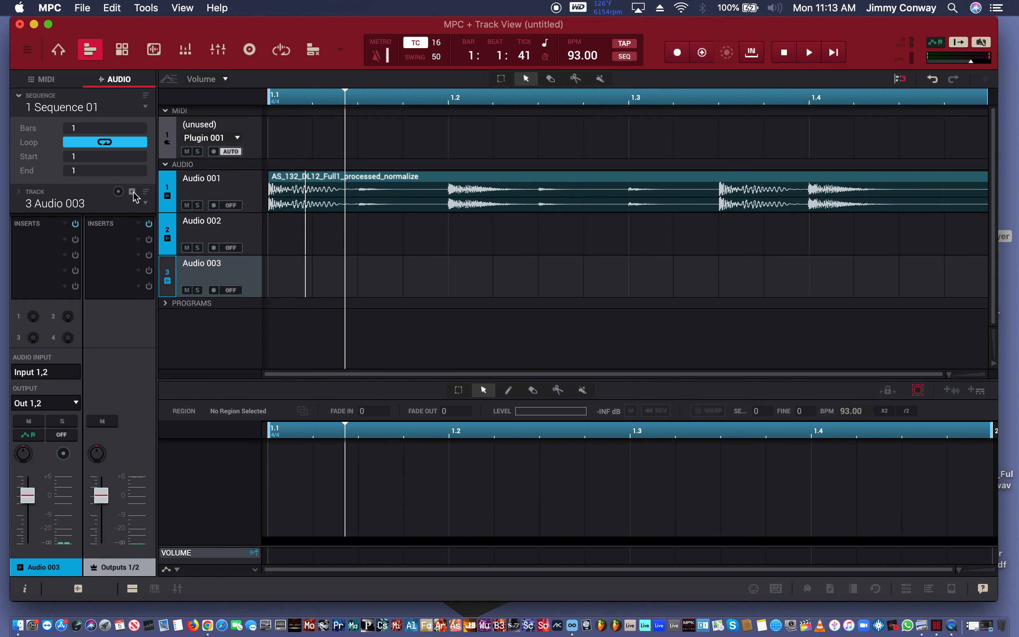
Rename the first audio track to KICK
left_click(200, 179)
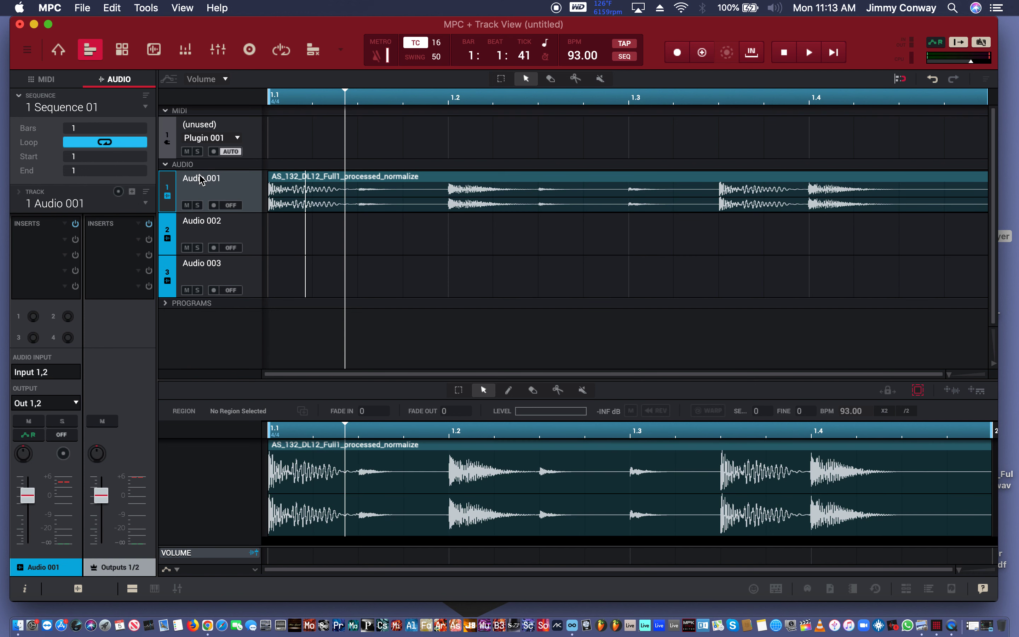
double_click(77, 205)
type("KICK")
key("Return")
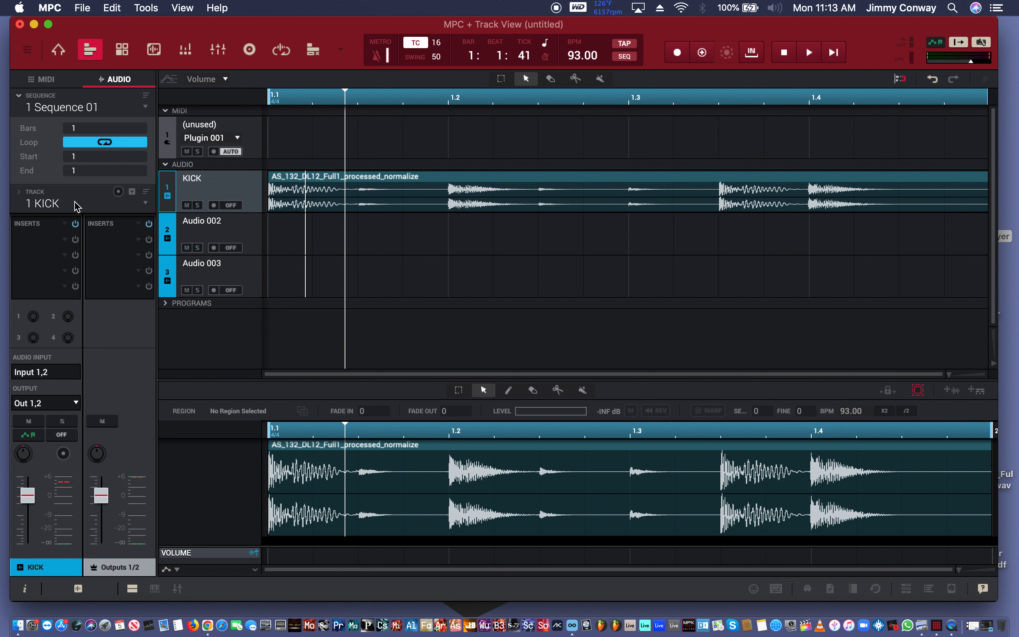
left_click(196, 206)
left_click(195, 206)
Rename the second audio track to SNARE
left_click(198, 217)
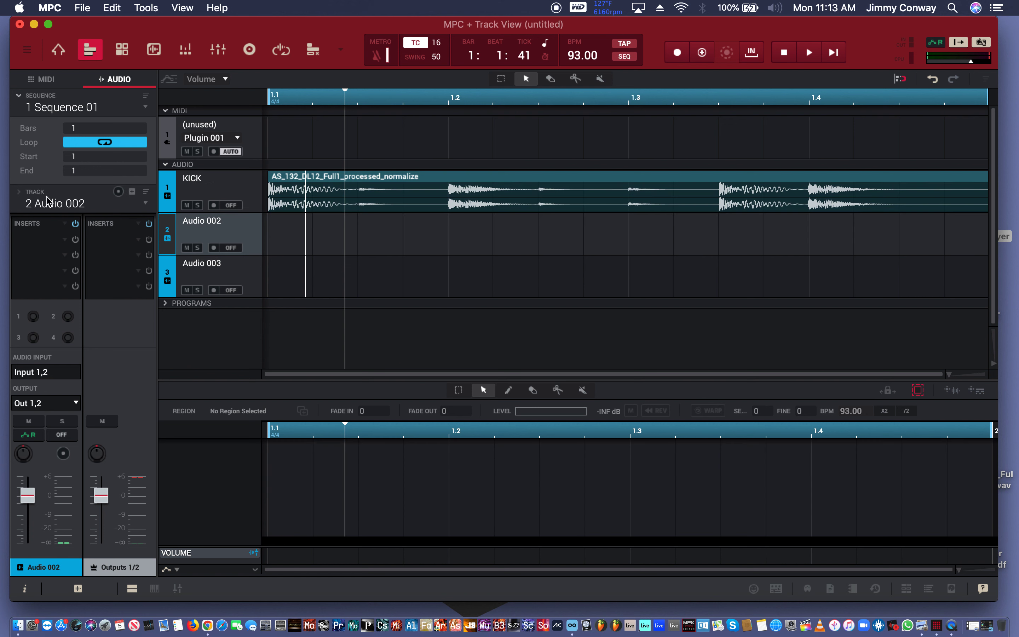
left_click(56, 204)
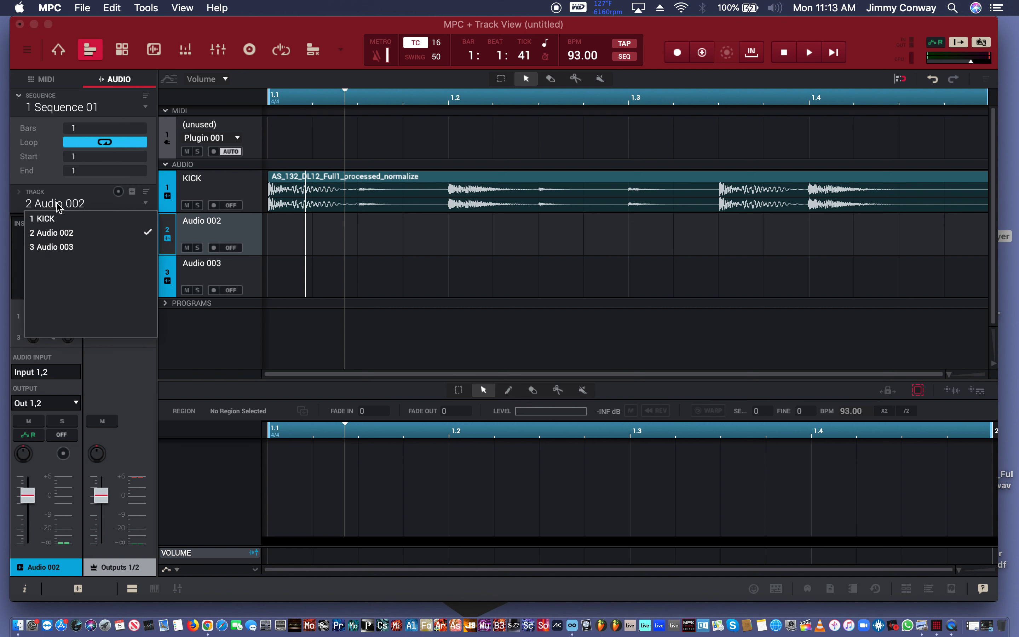
left_click(62, 205)
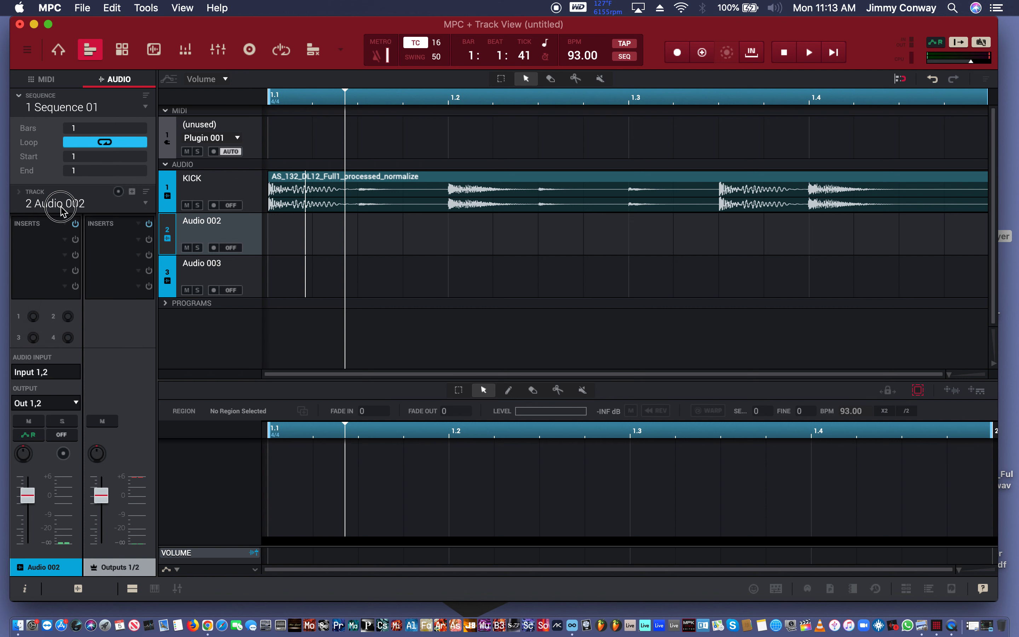
double_click(61, 205)
type("SNAE")
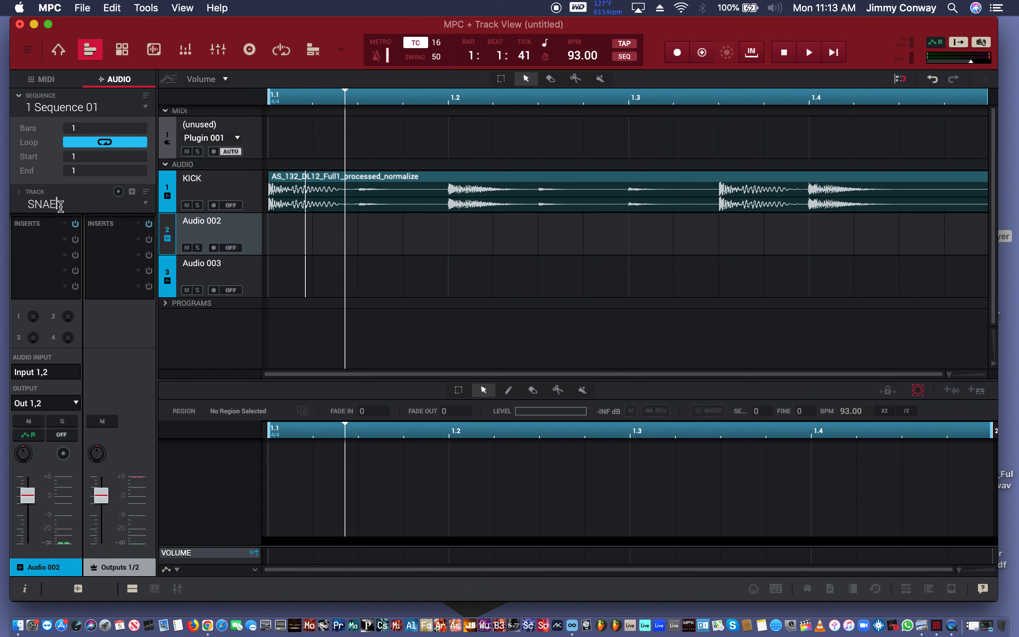
key("BackSpace")
type("RE")
key("Return")
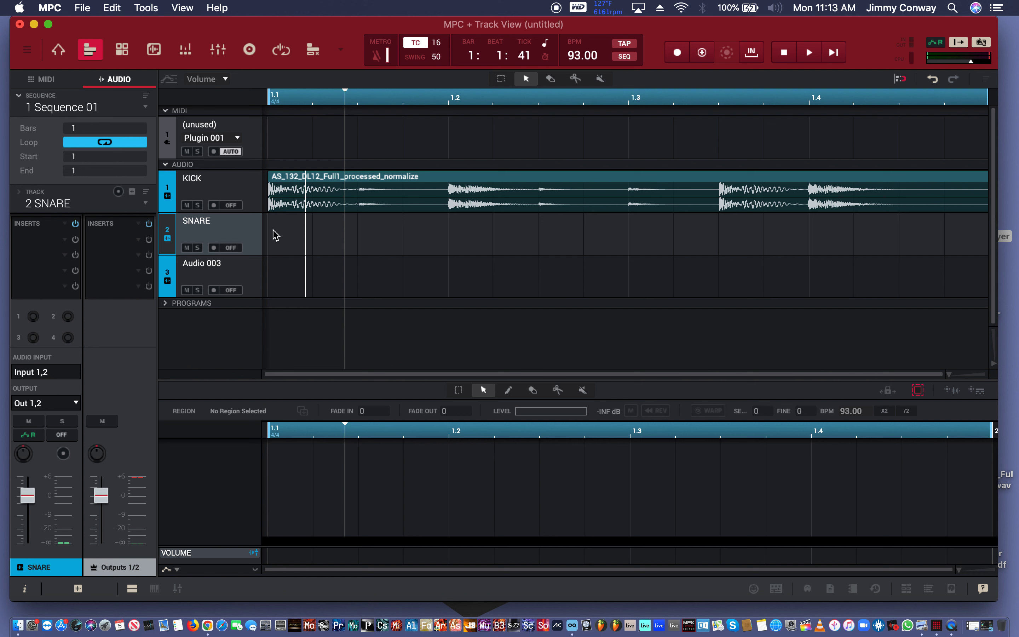
Rename the third audio track to HI HAT
left_click(237, 272)
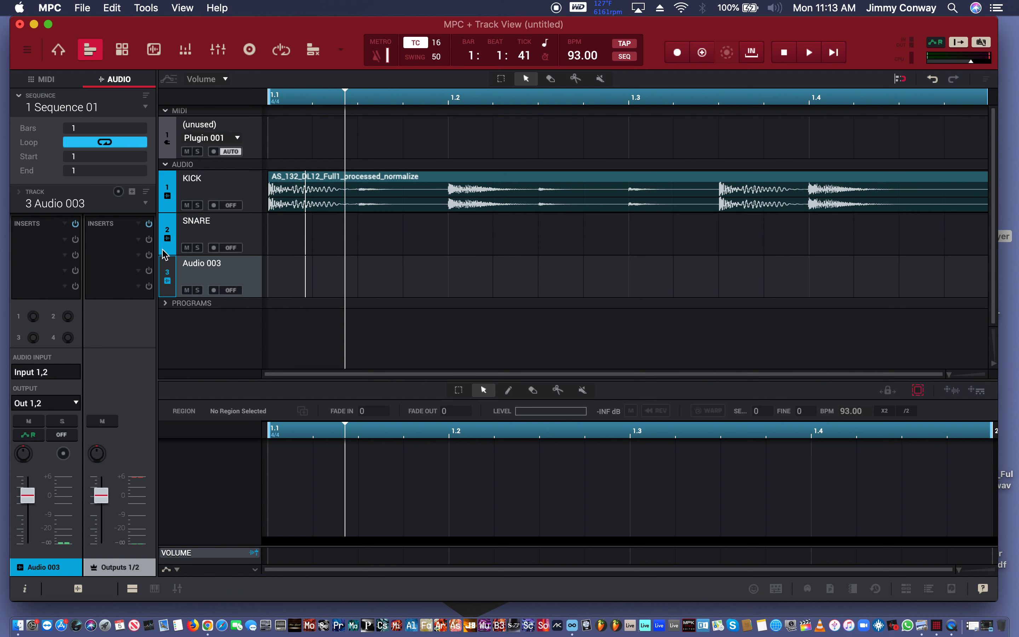
double_click(40, 205)
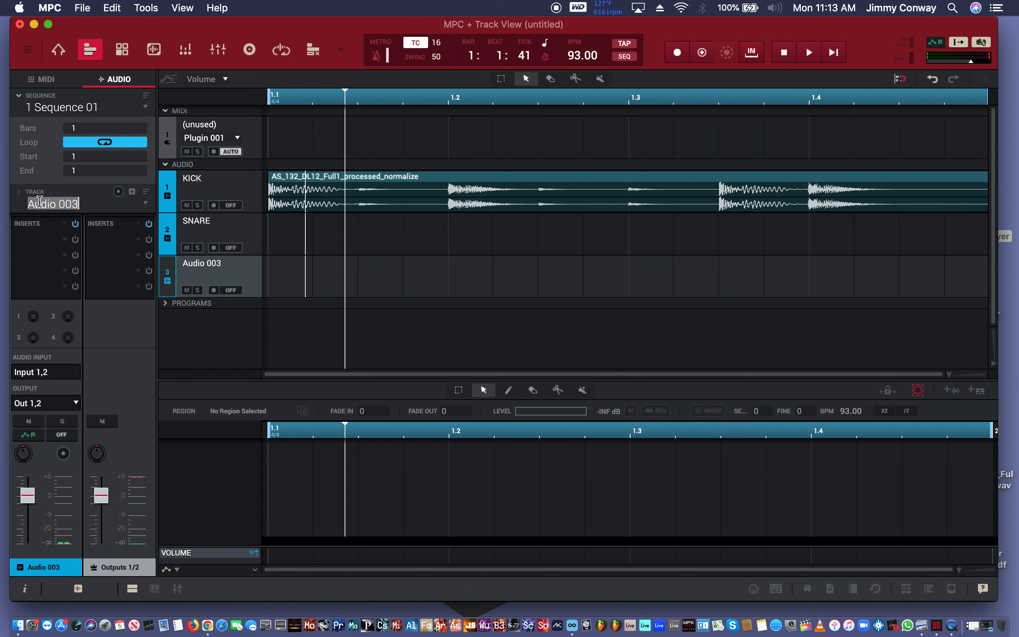
type("HIHAT")
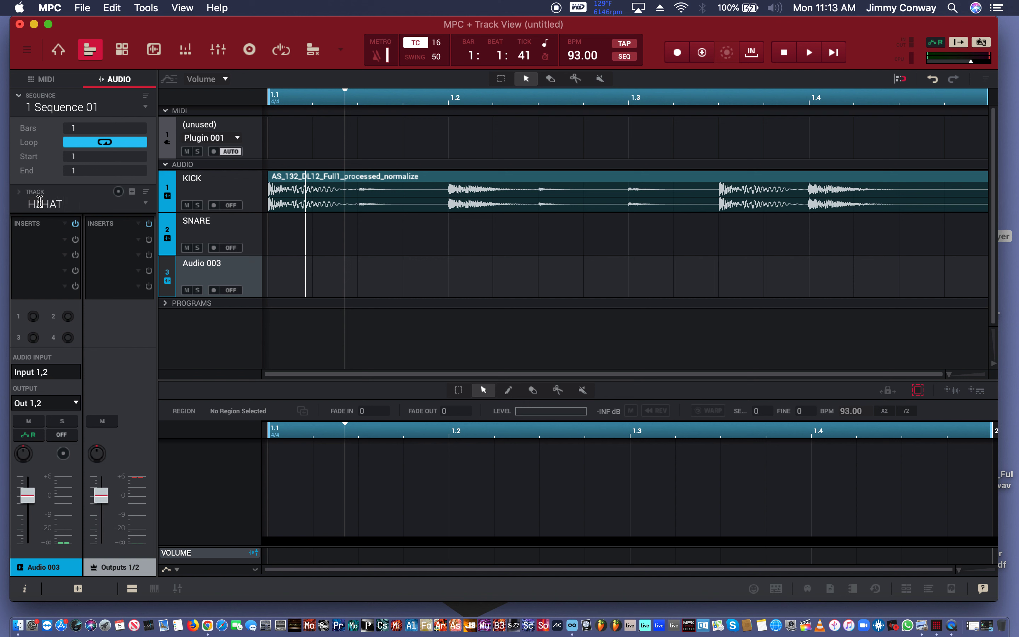
key("Return")
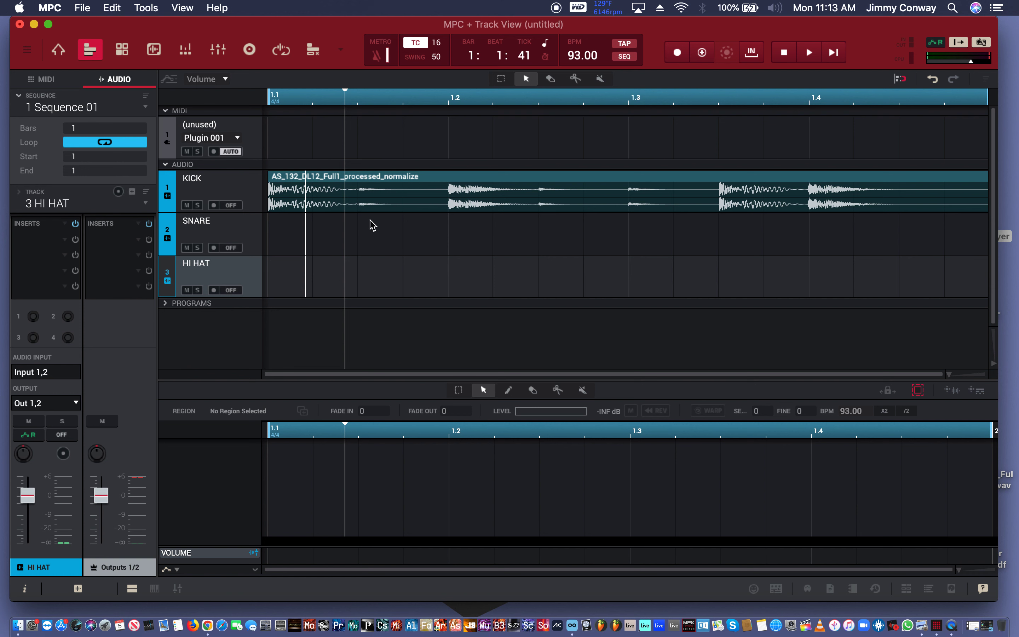
left_click(387, 175)
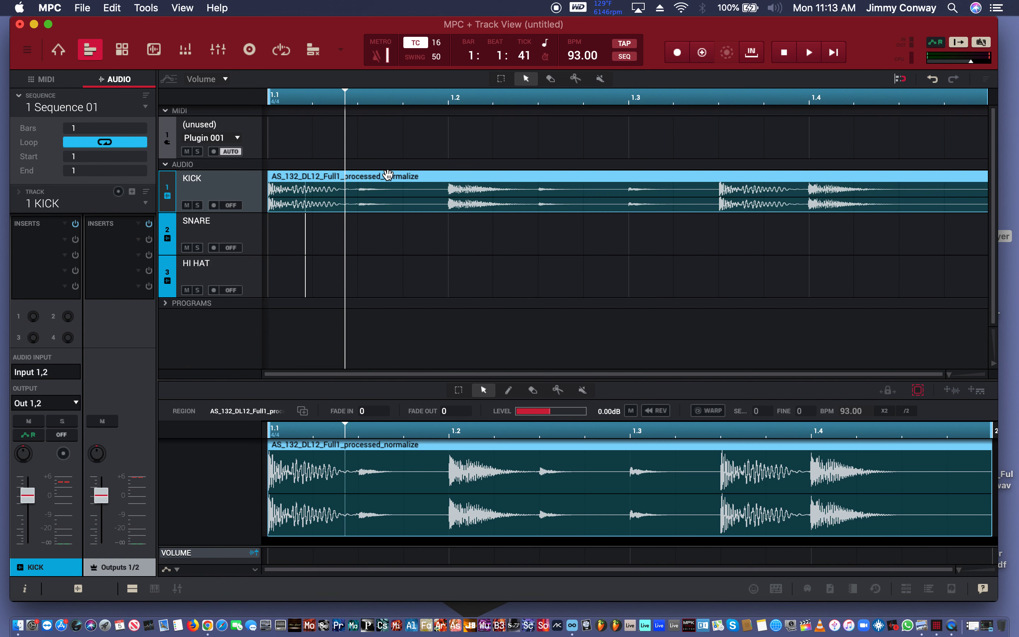
With the Split tool, cut the KICK breakbeat at every half beat from 1.1 through 1.4
left_click(575, 80)
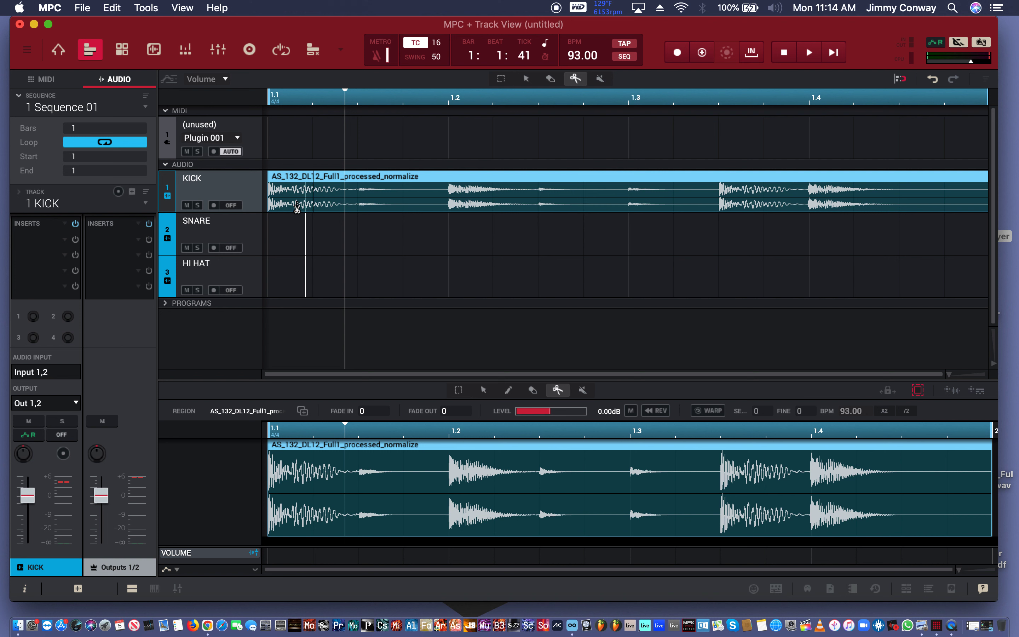
left_click(345, 206)
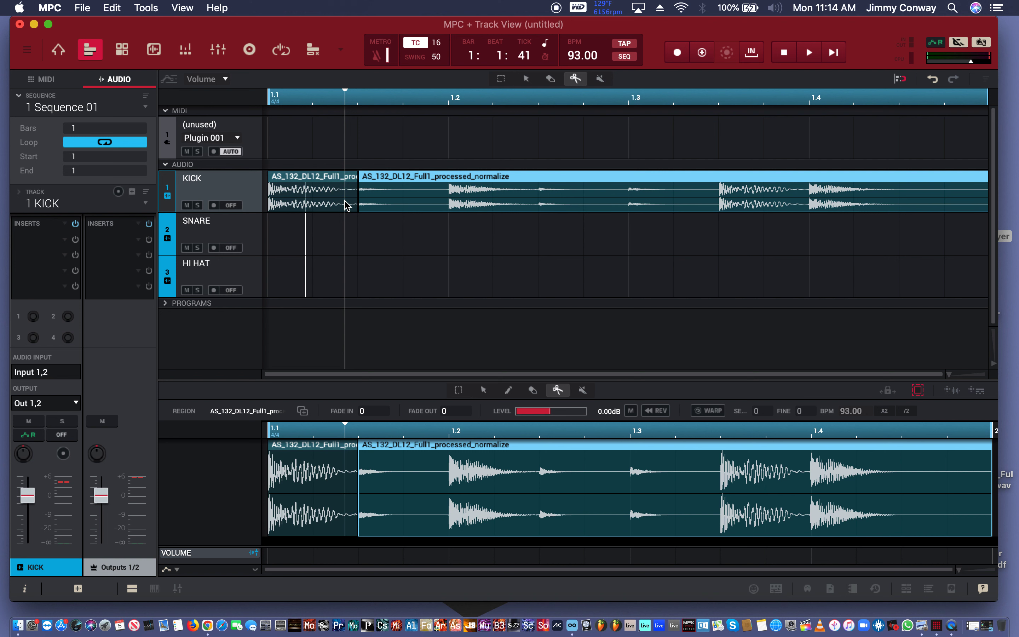
left_click(446, 207)
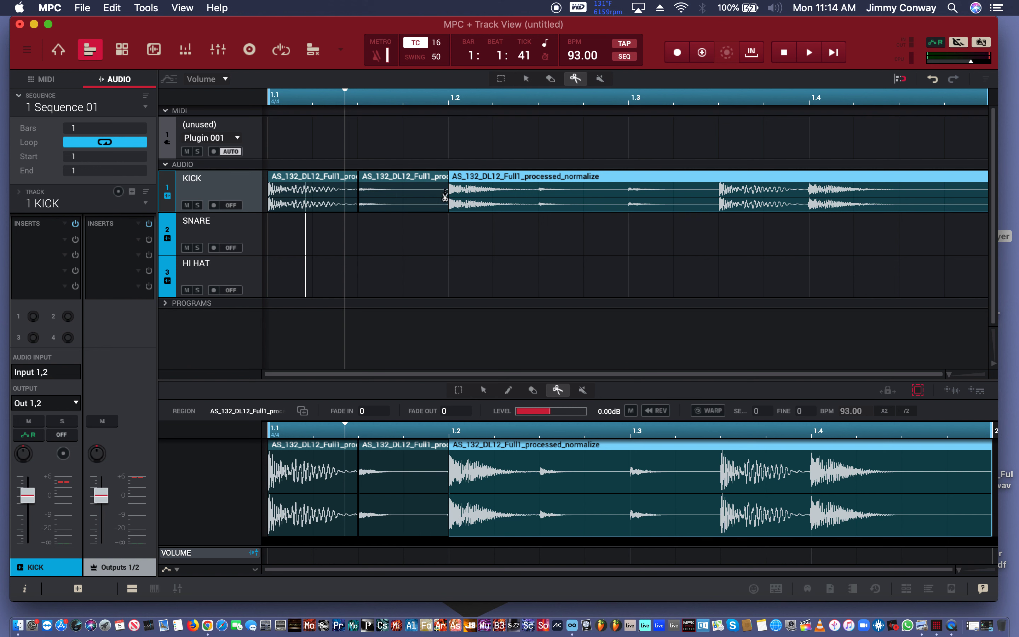
left_click(541, 209)
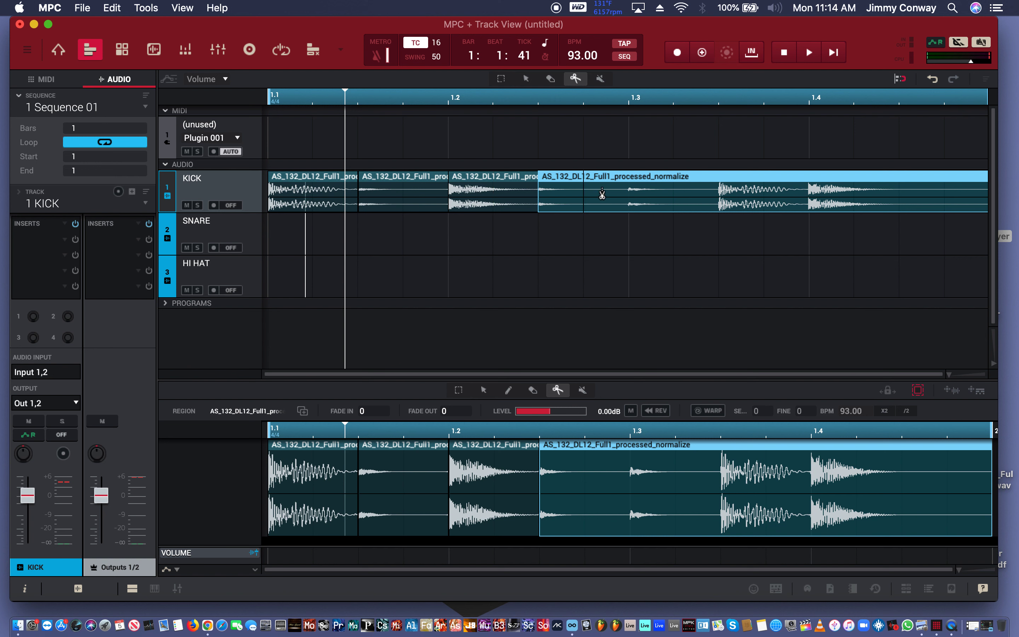
left_click(629, 212)
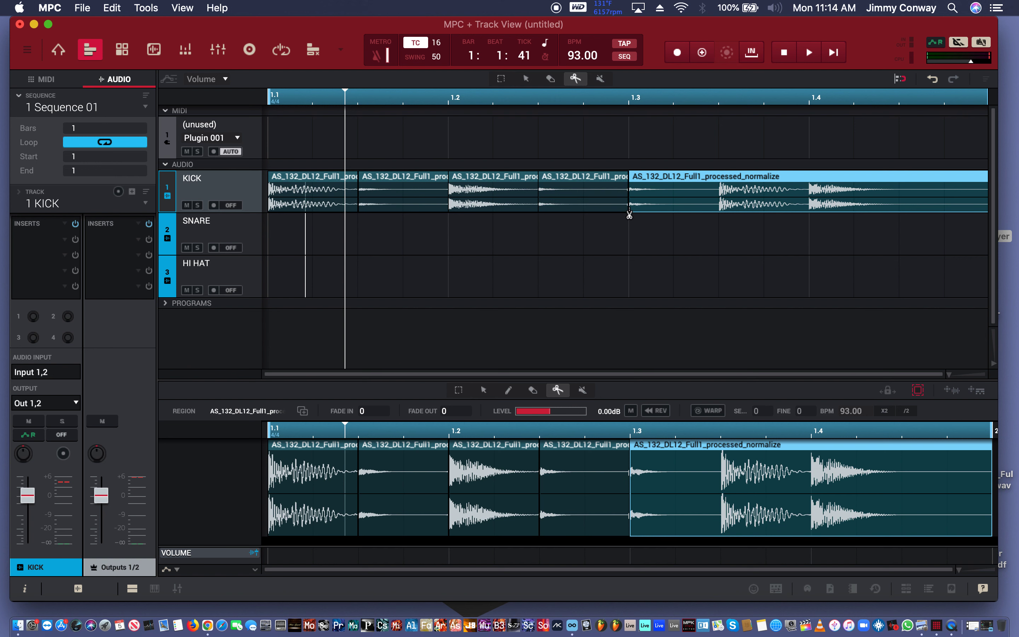
left_click(718, 211)
left_click(717, 211)
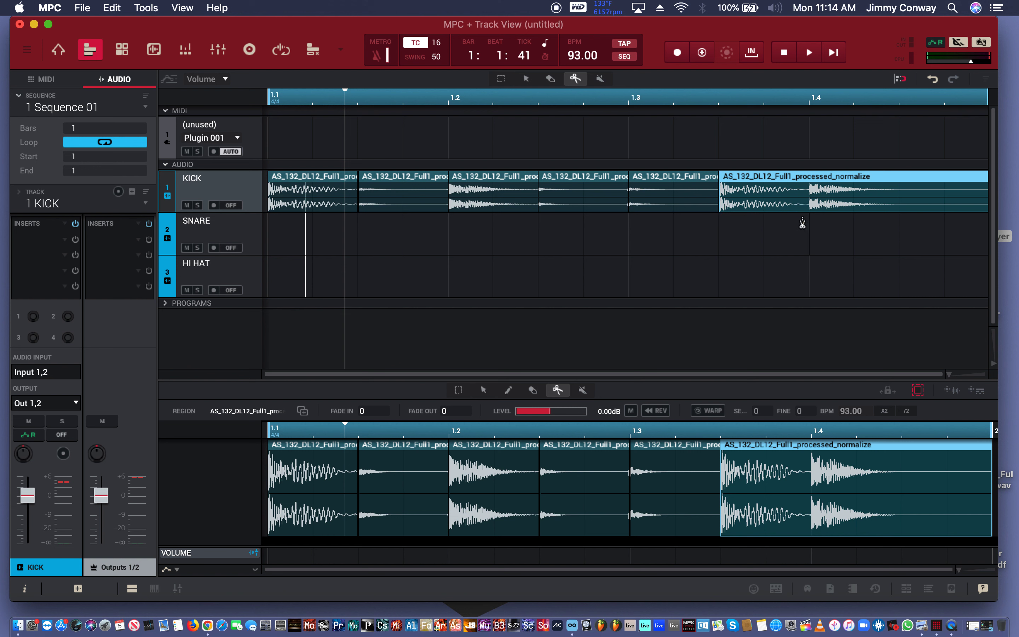
left_click(804, 198)
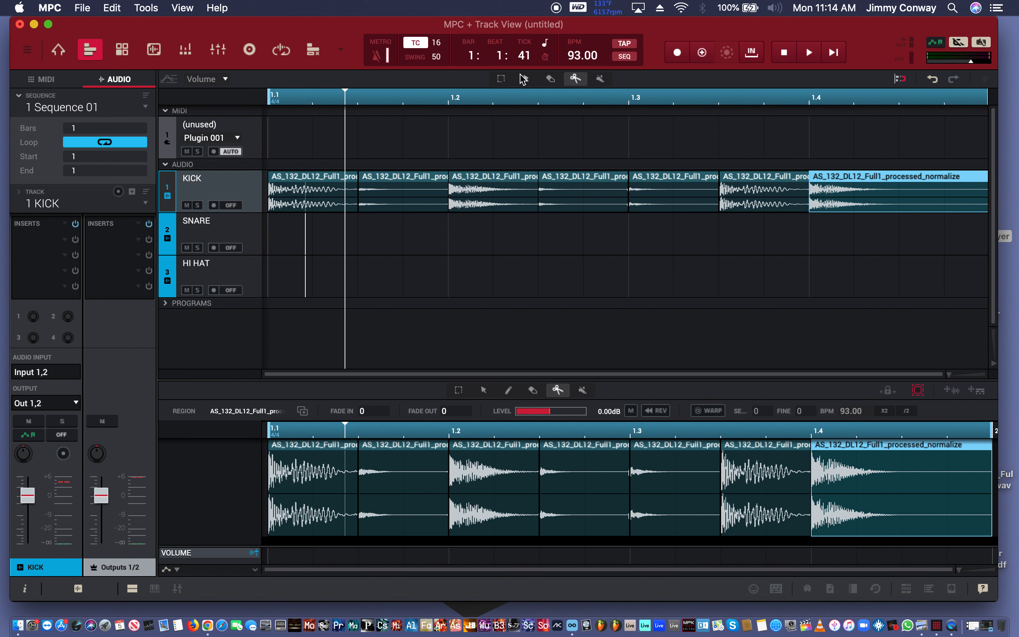
Move the snare slices at beats 1.2 and 1.4 down onto the SNARE track
left_click(524, 80)
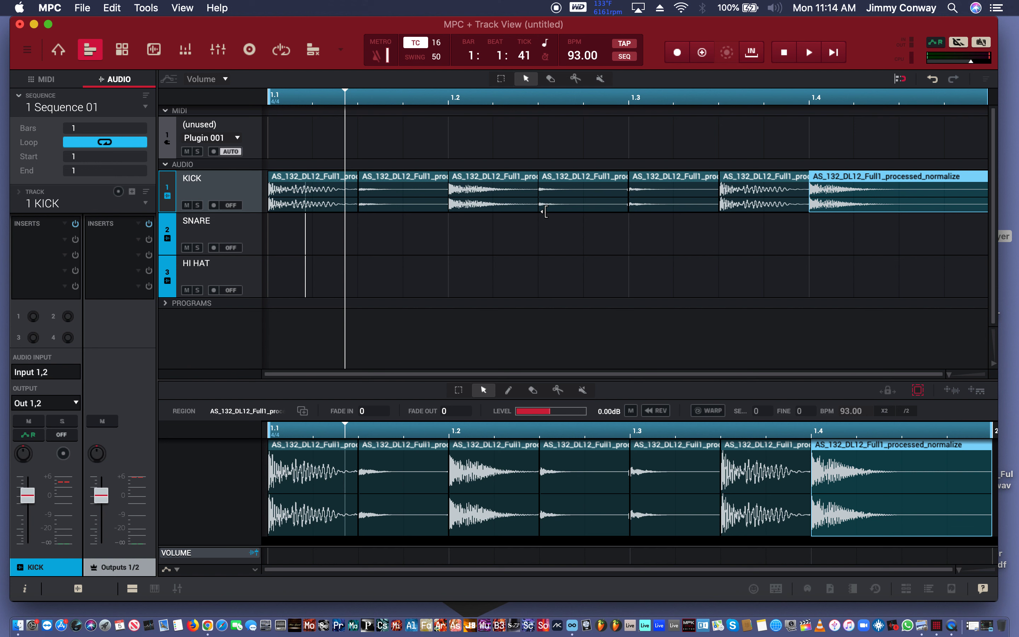
left_click(486, 180)
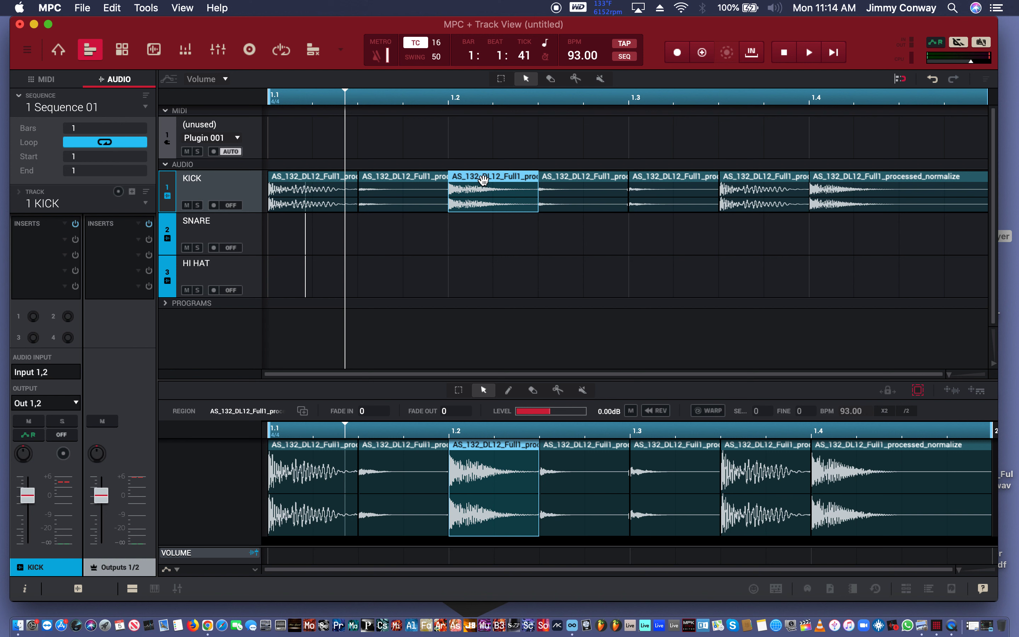
left_click(862, 179, "shift")
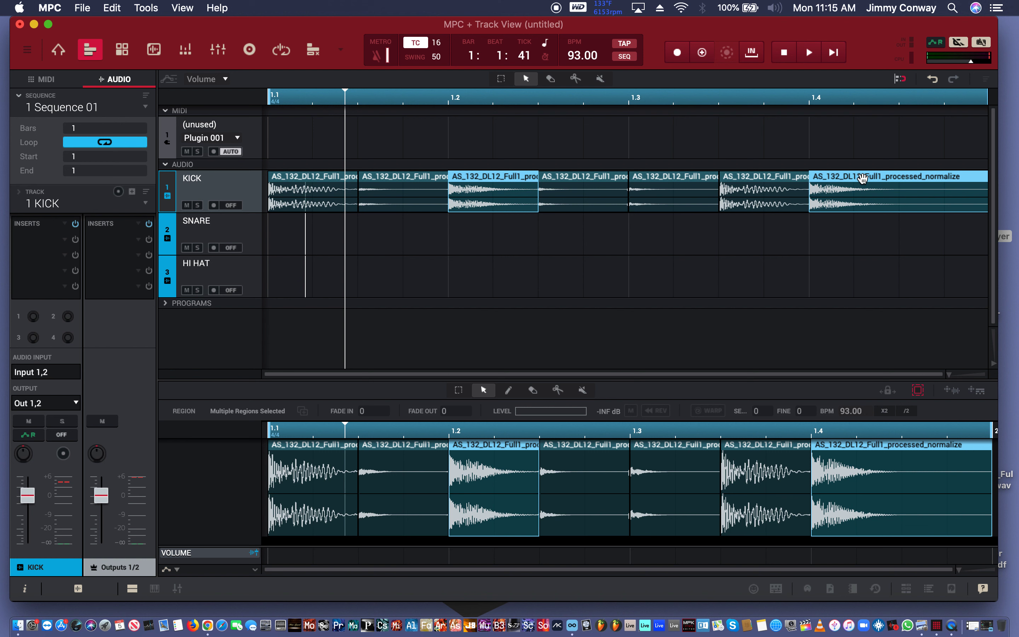
left_click_drag(862, 179, 866, 280)
left_click_drag(859, 176, 868, 246)
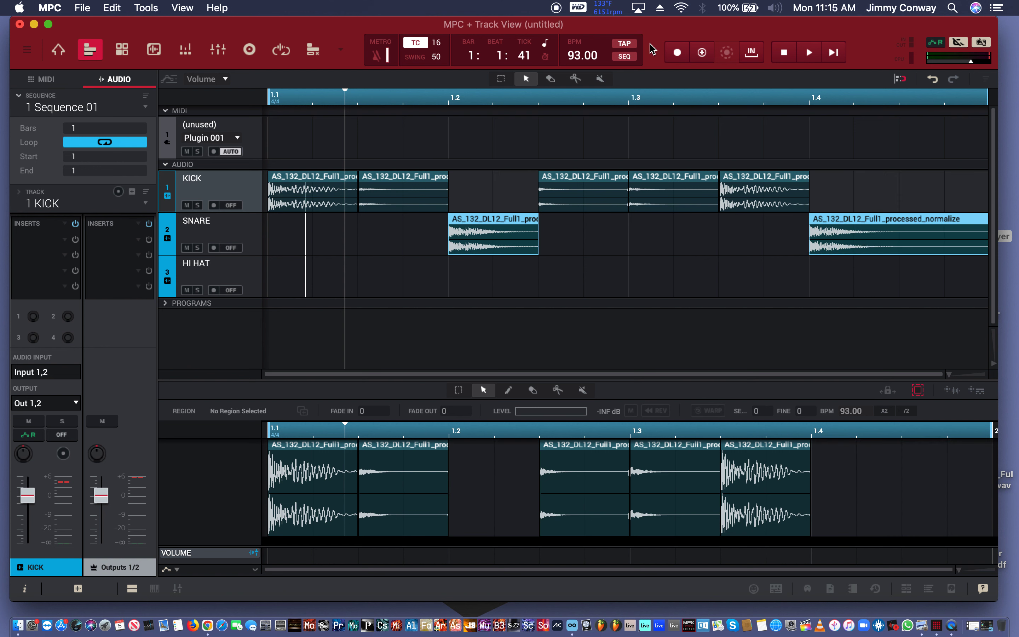
Move the three hi-hat slices from KICK onto the HI HAT track
left_click(404, 174)
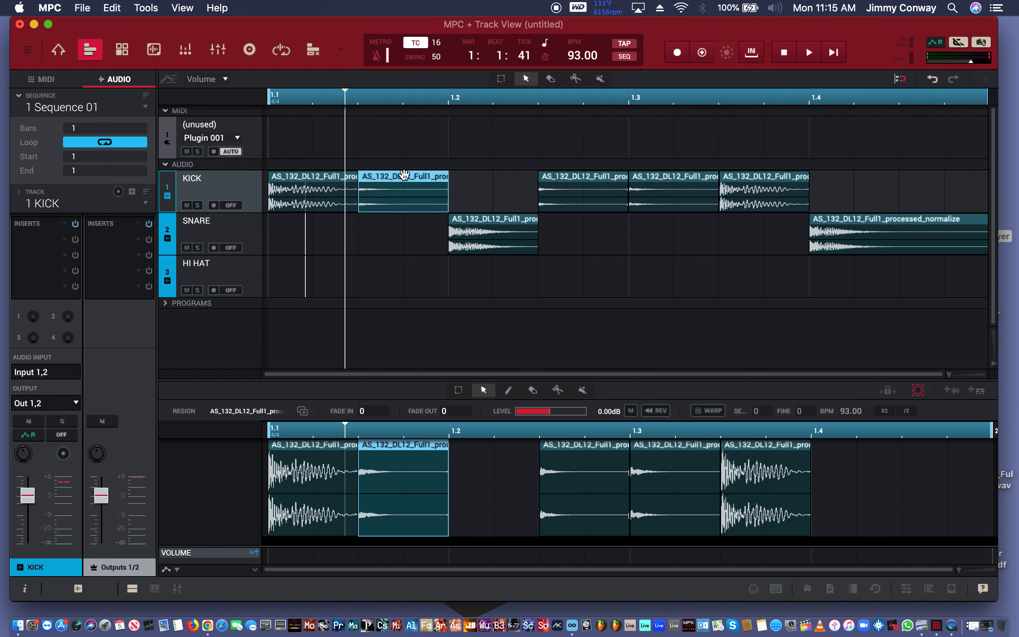
left_click(574, 176)
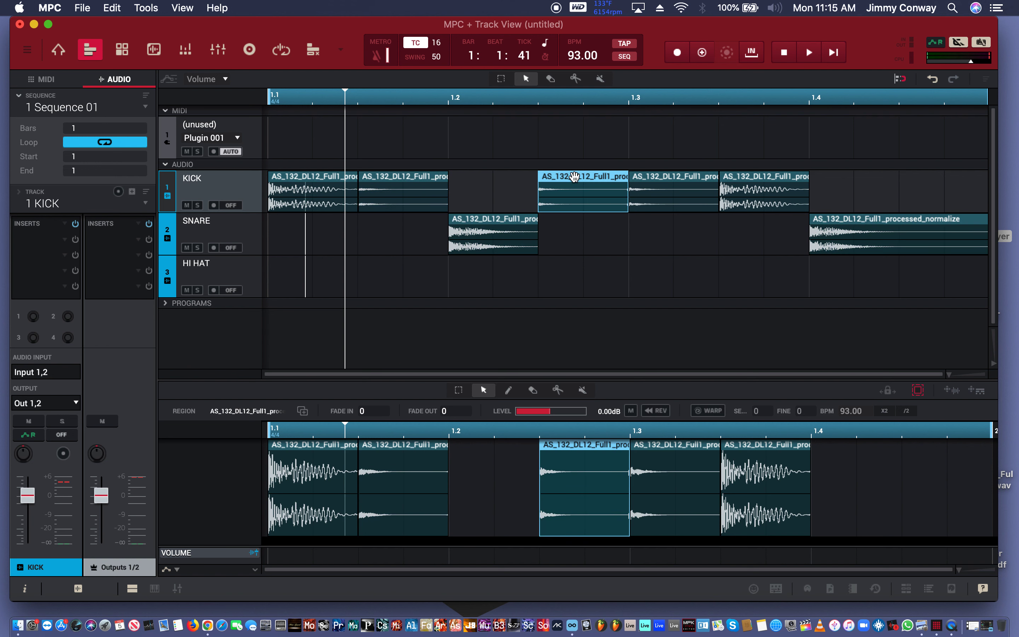
left_click(419, 184, "shift")
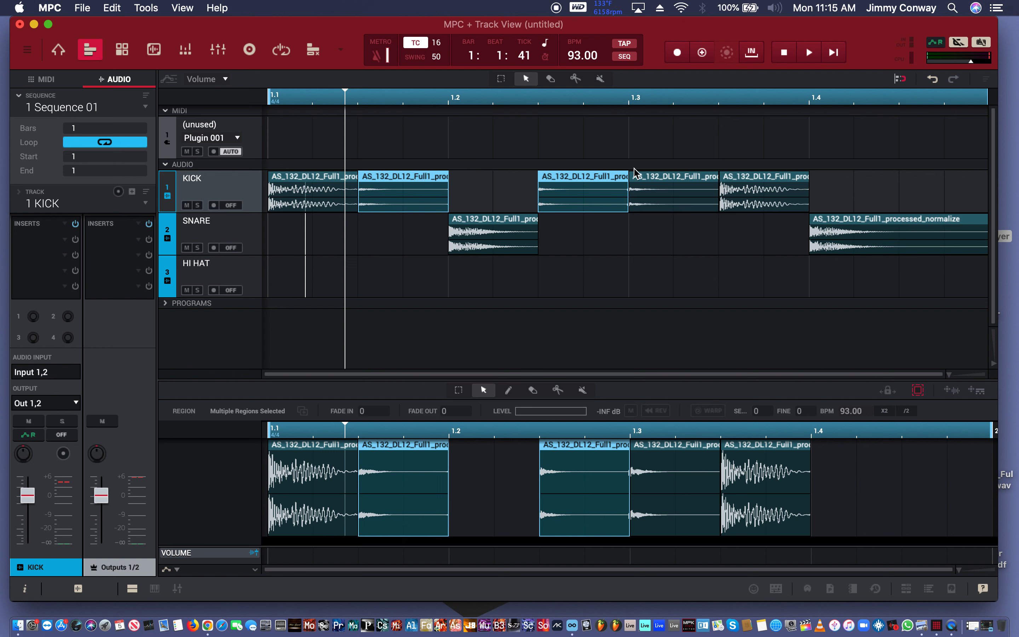
left_click(657, 176, "shift")
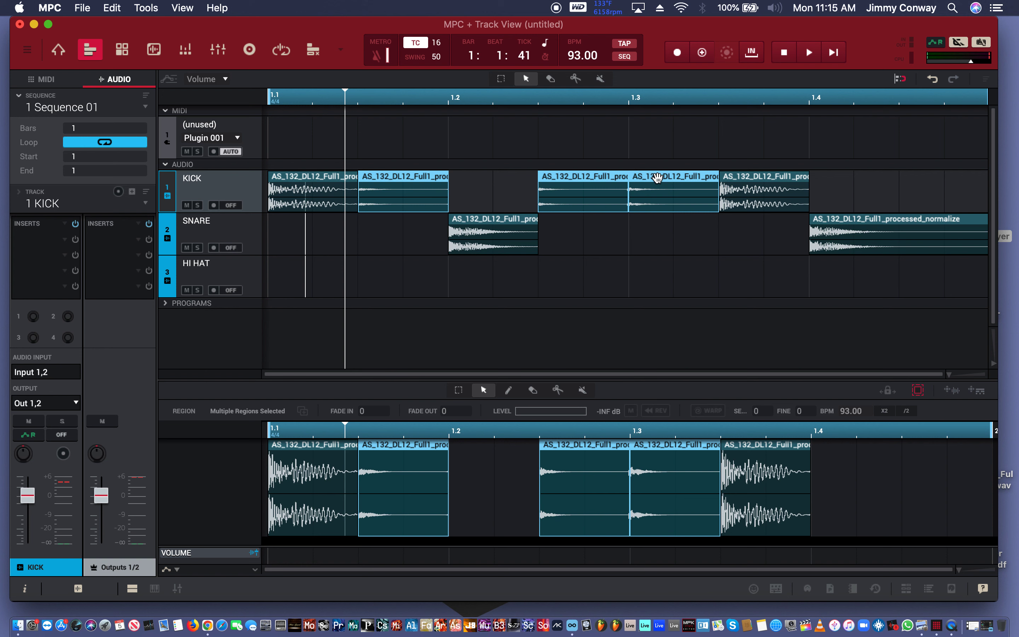
left_click_drag(657, 178, 671, 287)
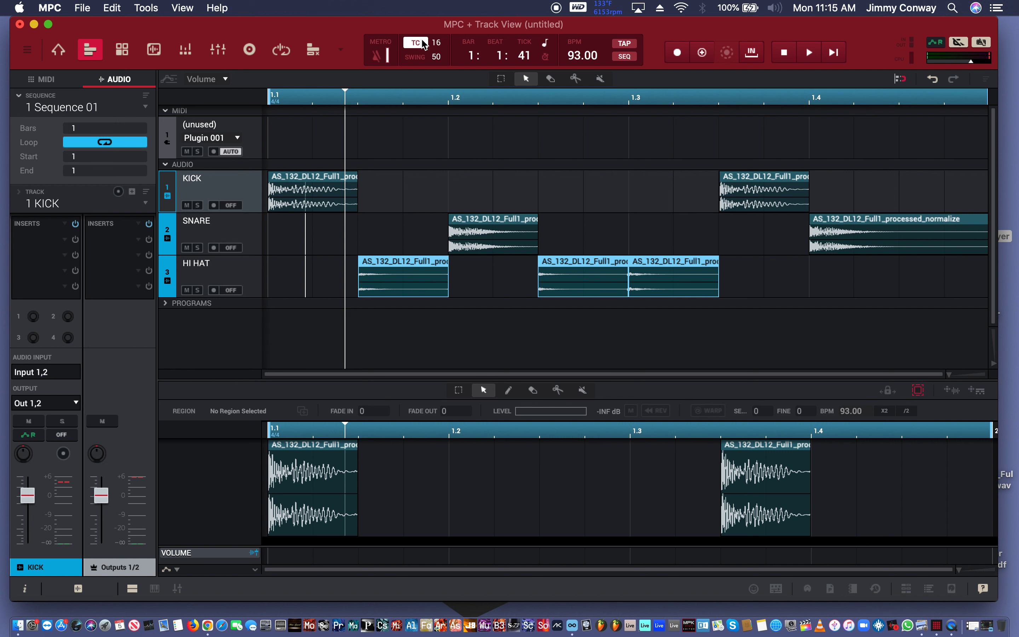
Turn on timing correction (16) and snap the hi-hat slices back onto the grid
left_click(440, 47)
left_click(446, 109)
left_click_drag(426, 261, 414, 313)
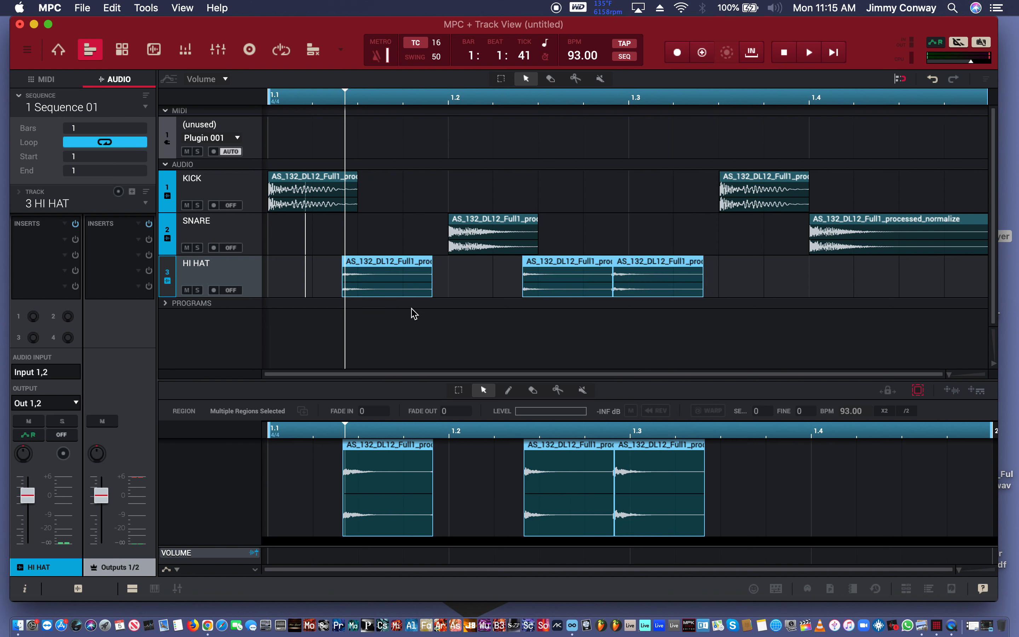
left_click_drag(388, 259, 415, 278)
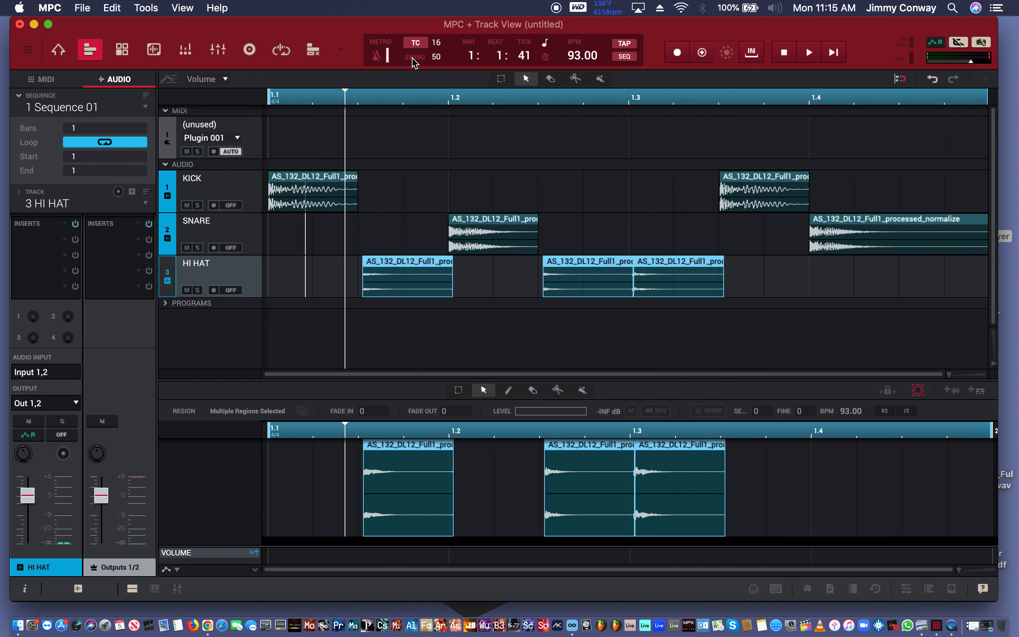
left_click(423, 43)
left_click_drag(418, 269, 414, 268)
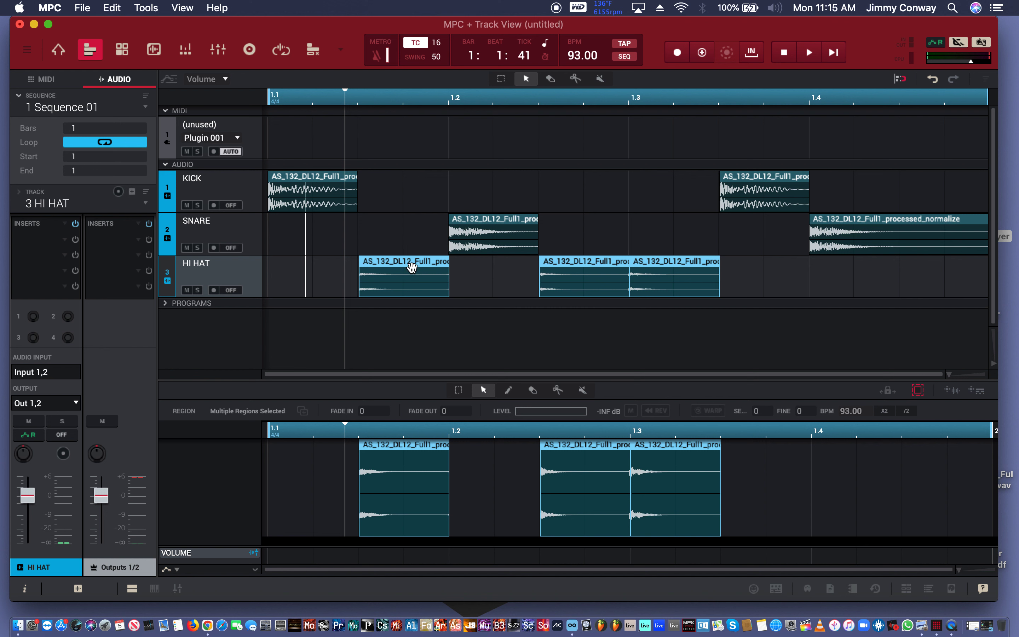
key("space")
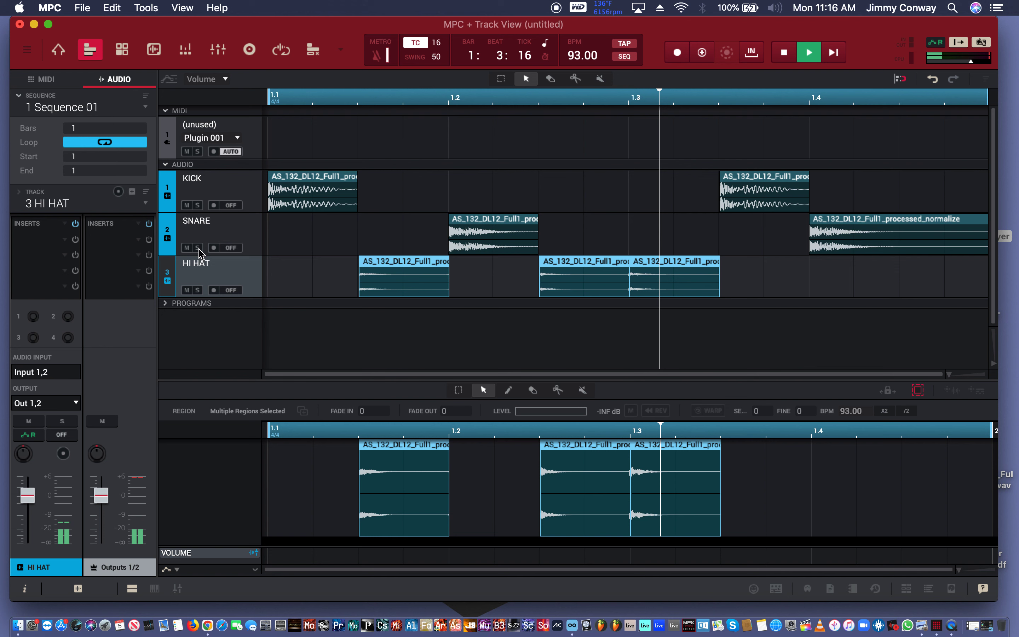
During playback, ride the SNARE fader down and back up, then centre its pan
left_click(225, 230)
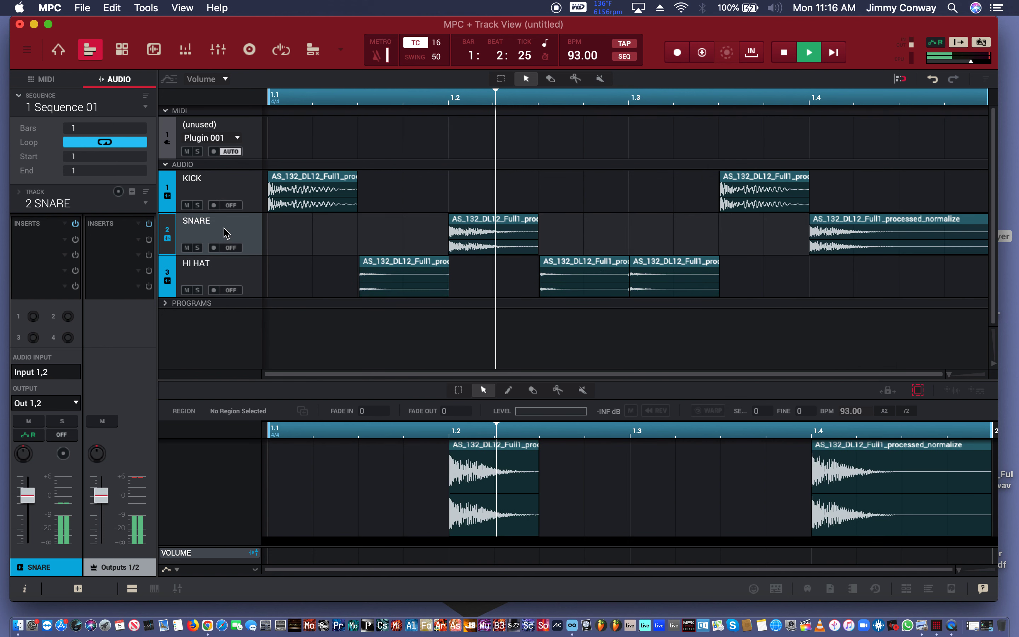
left_click_drag(27, 495, 27, 544)
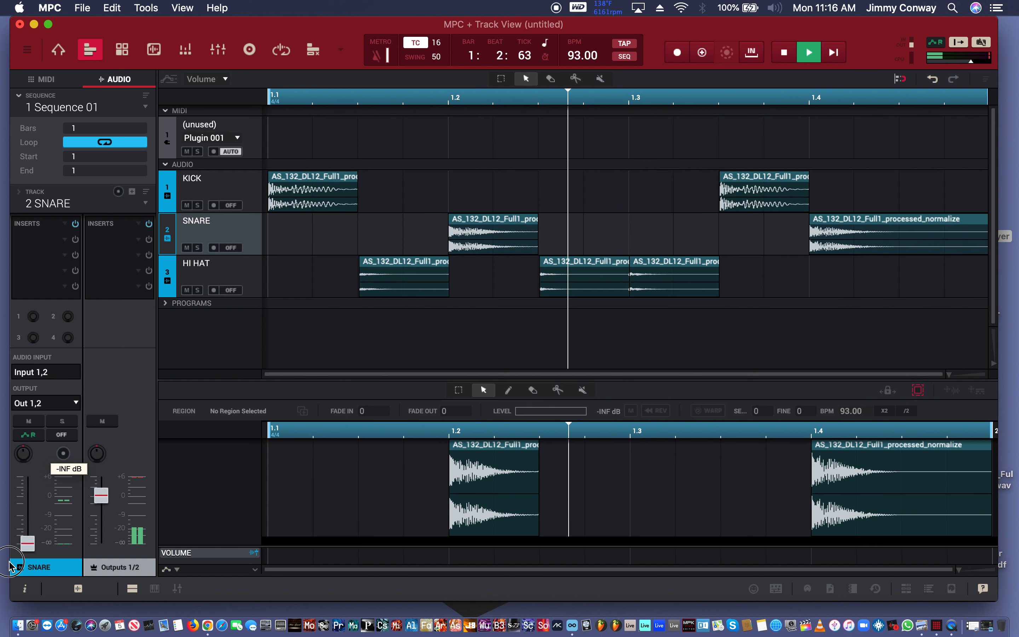
left_click_drag(25, 544, 12, 498)
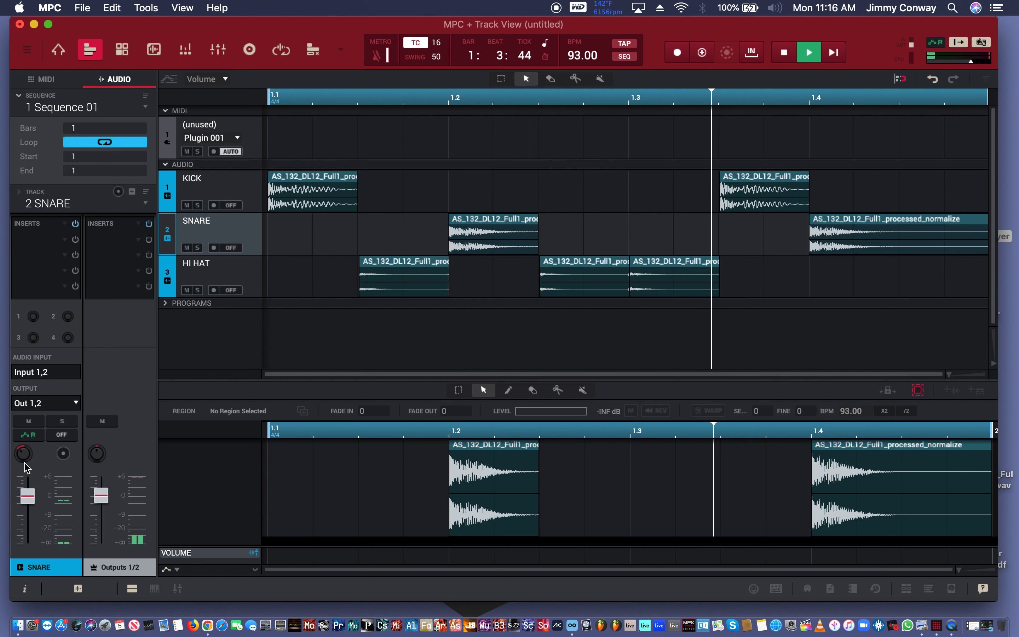
mouse_move(24, 453)
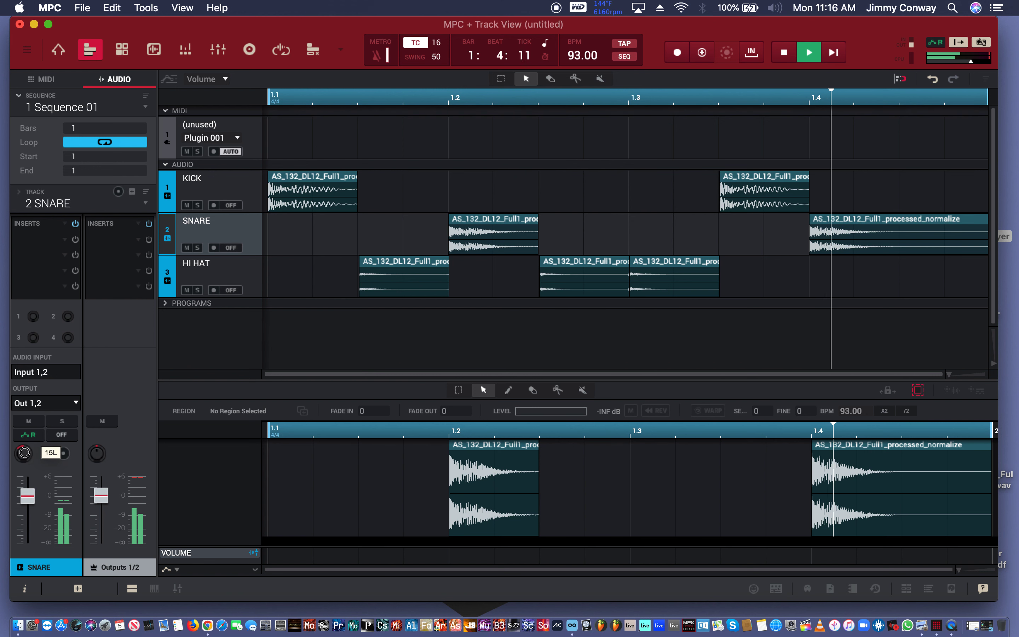
double_click(24, 453)
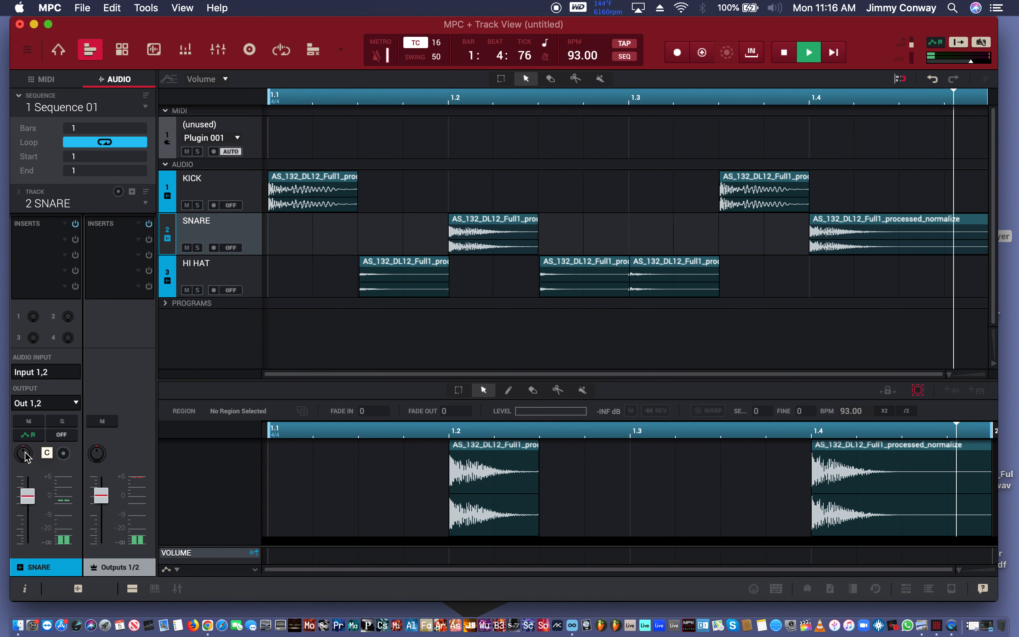
key("space")
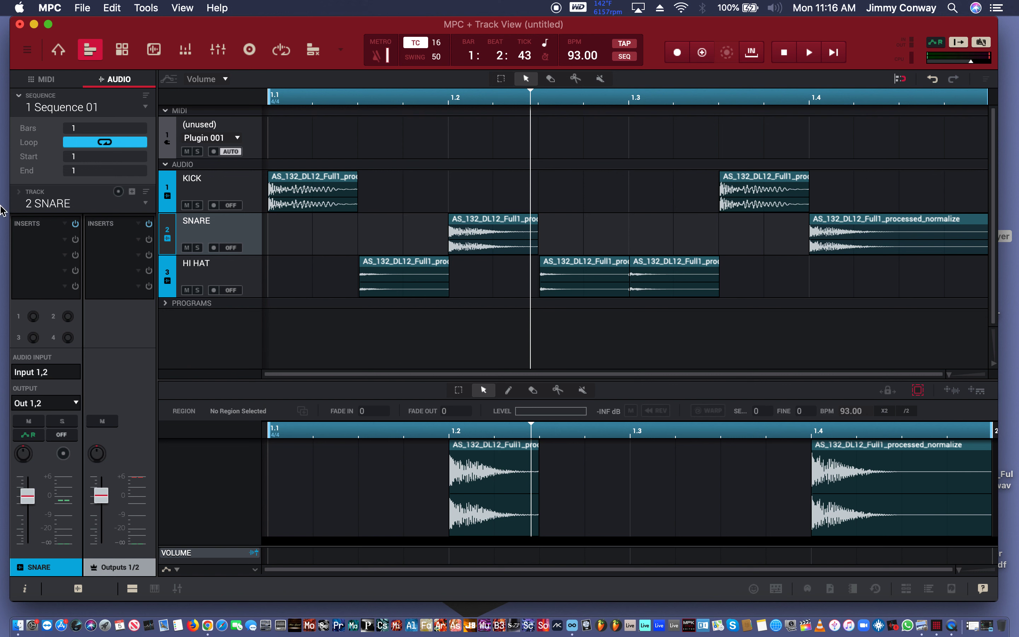
Load Lindell 80 Channel from VST > Plugin Boutique into SNARE's first insert and open it
left_click(42, 239)
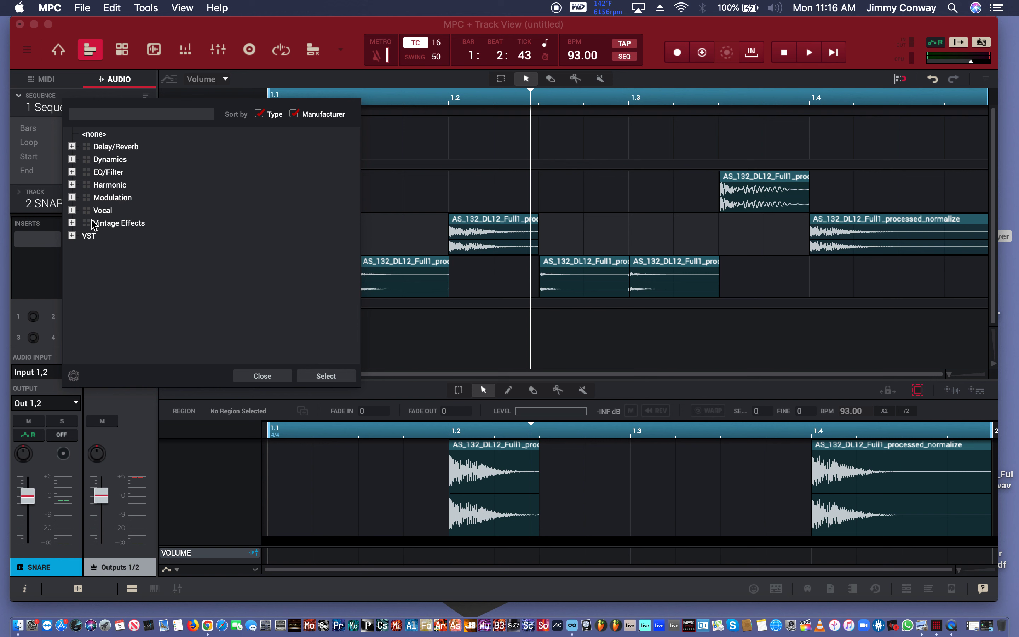
left_click(74, 235)
scroll(90, 248, "down", 1)
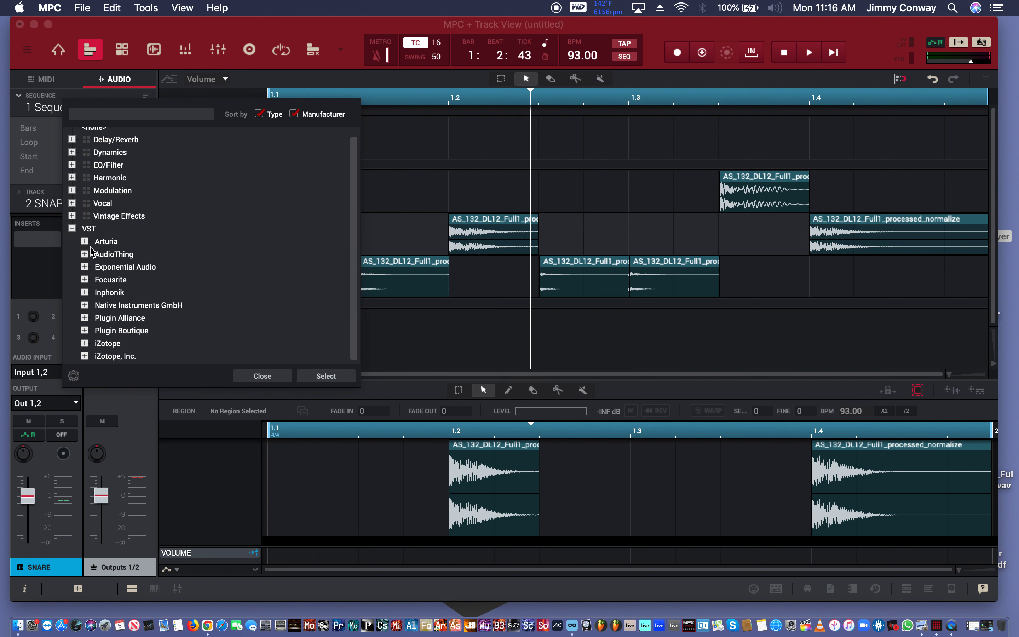
left_click(85, 331)
scroll(112, 328, "down", 10)
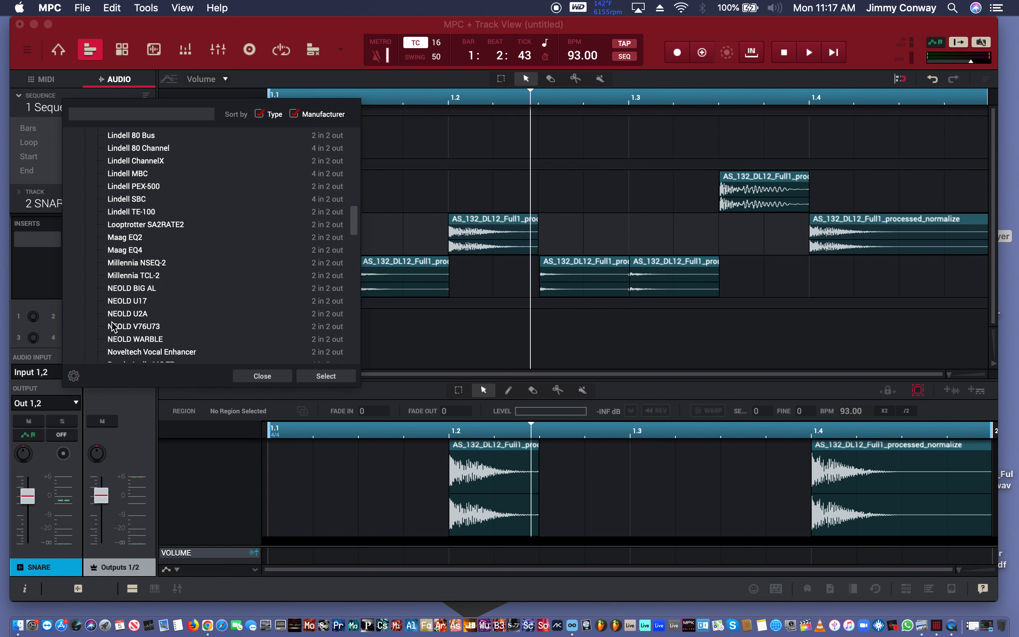
scroll(113, 327, "down", 5)
scroll(113, 331, "up", 5)
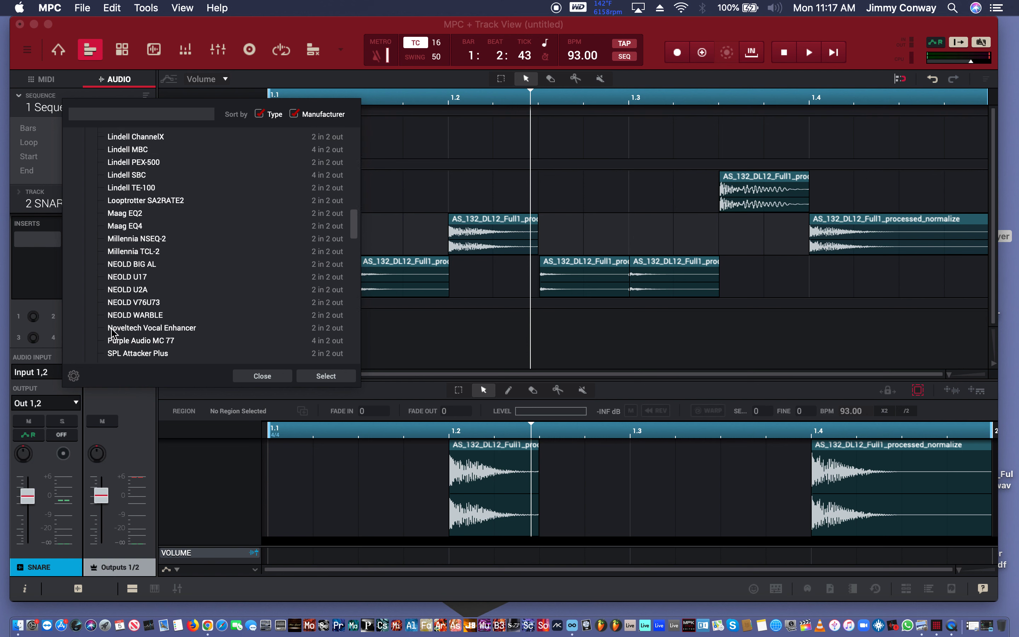
scroll(112, 333, "up", 5)
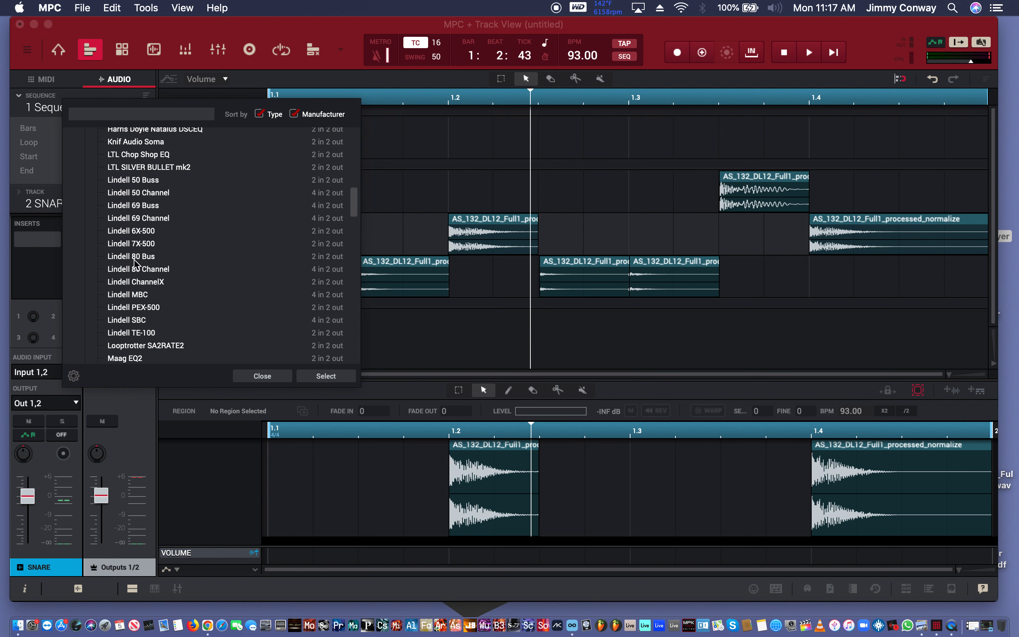
double_click(125, 271)
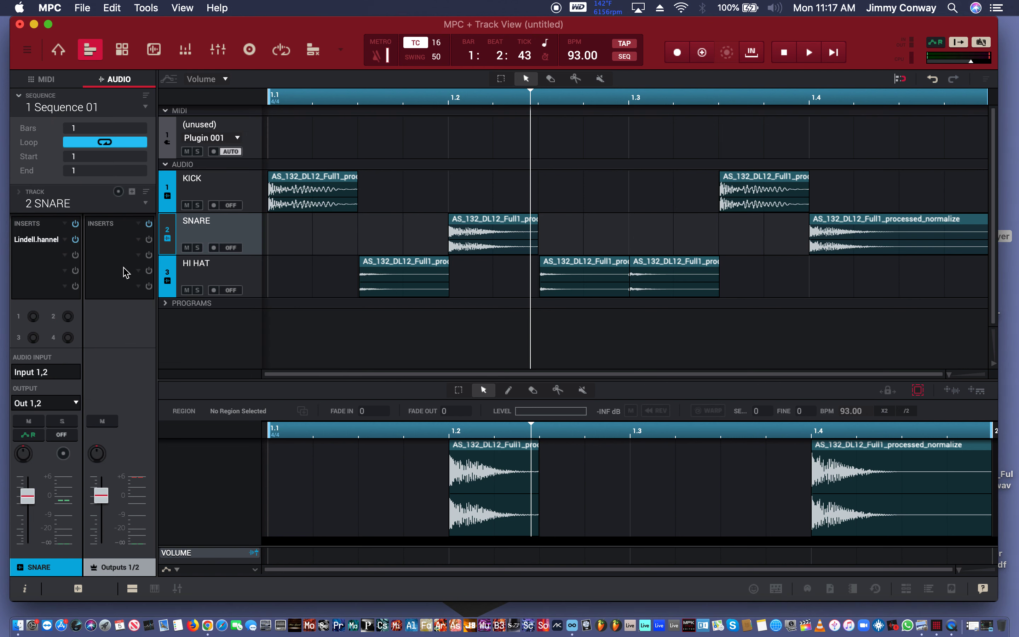
left_click(52, 254)
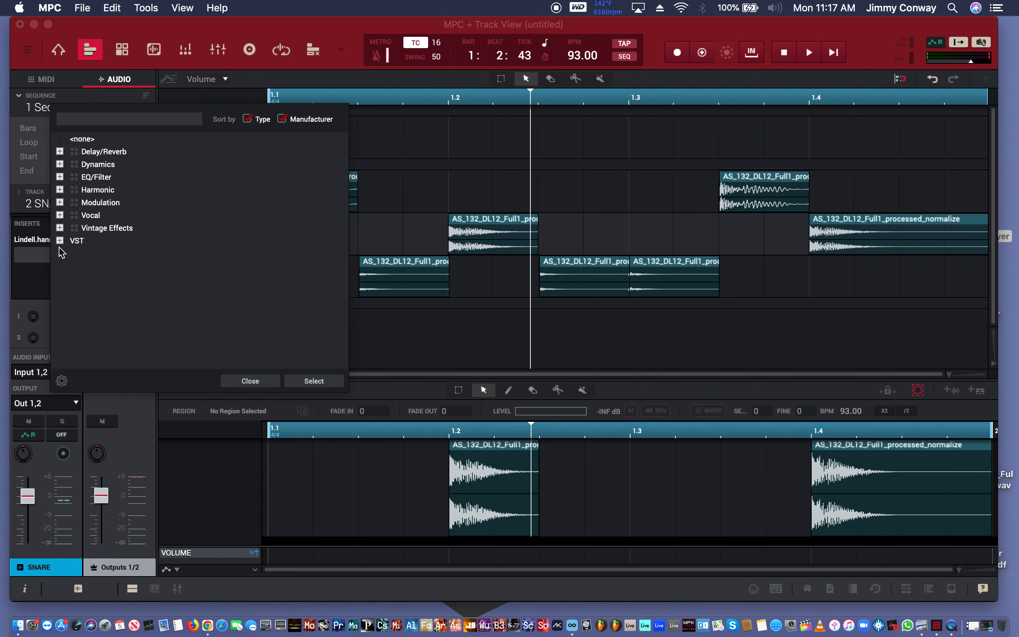
left_click(237, 383)
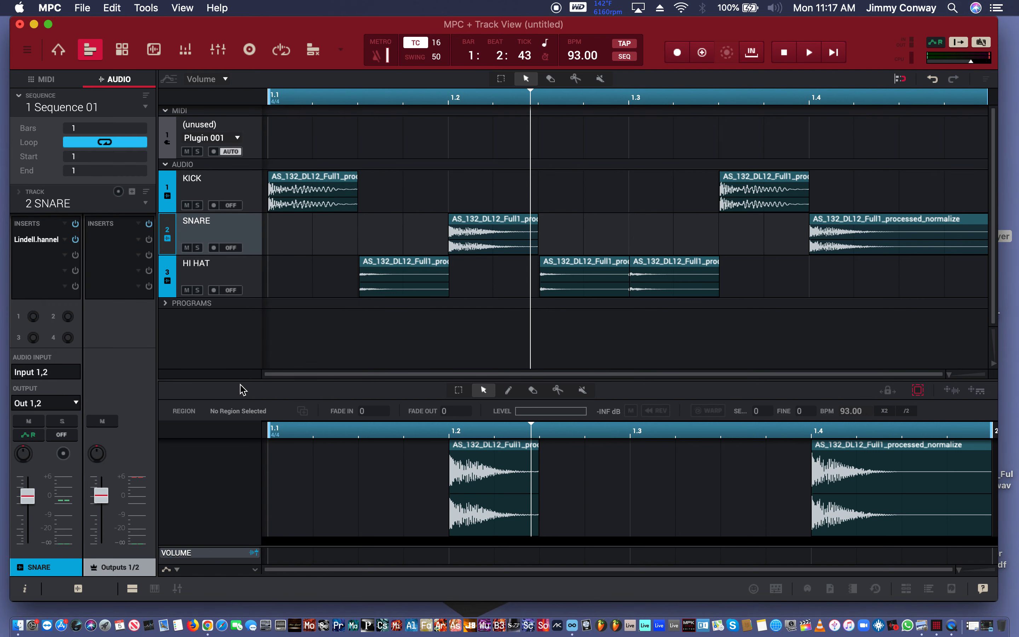
double_click(55, 244)
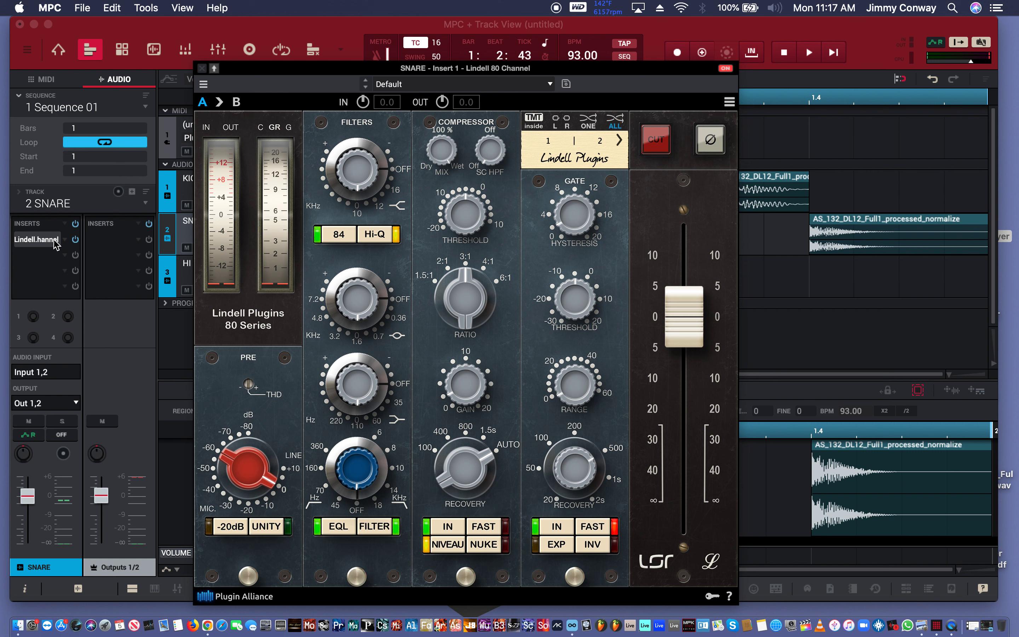
While looping, adjust the Lindell low band, mid (about 11.41 dB) and high filter, A/B the compressor
key("space")
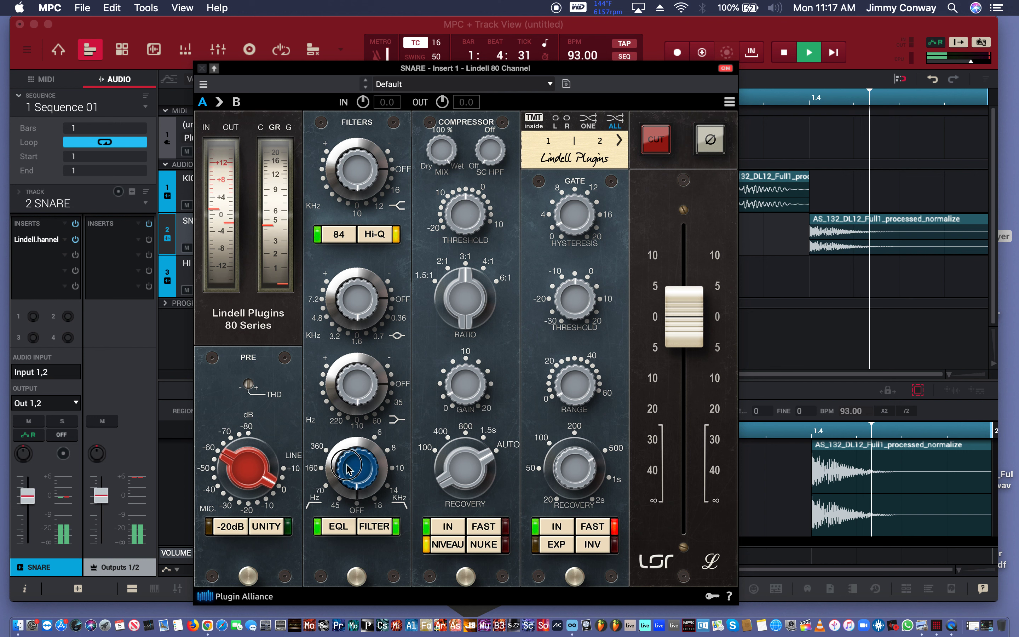
left_click_drag(347, 420, 343, 511)
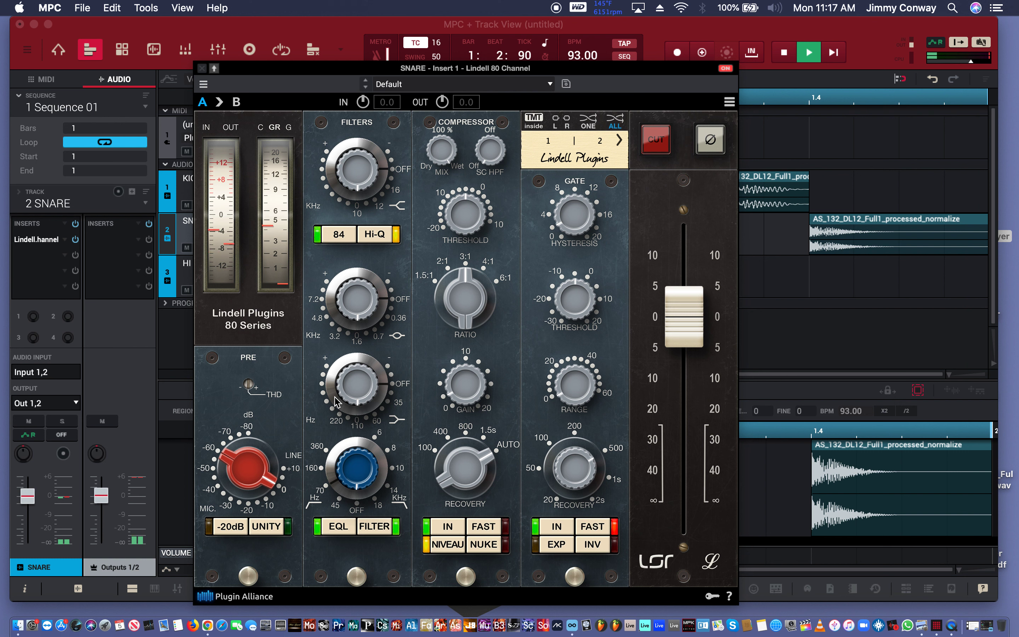
left_click_drag(333, 311, 347, 274)
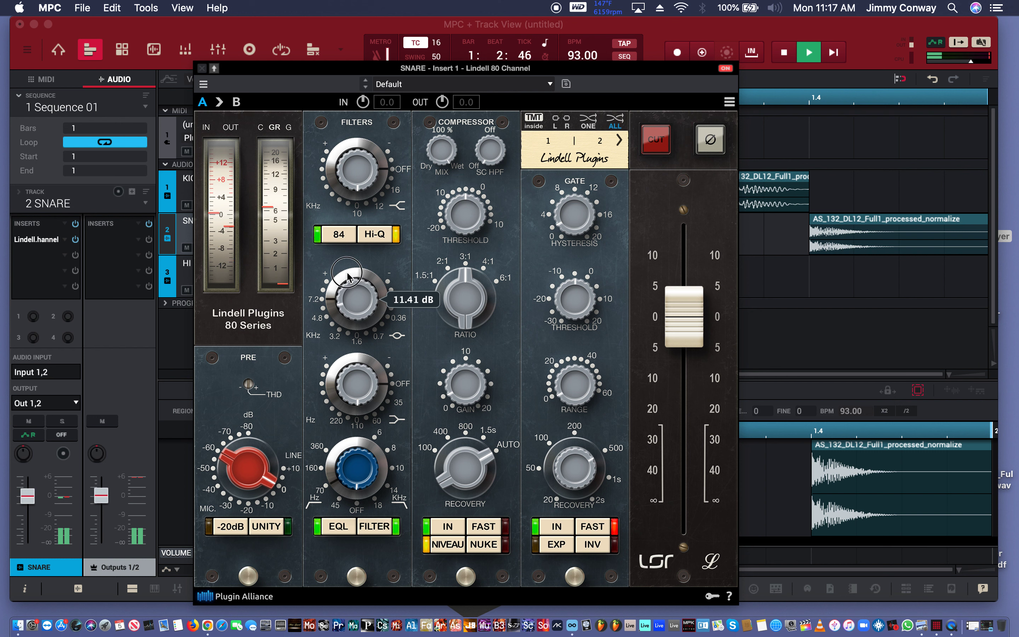
left_click_drag(348, 276, 347, 276)
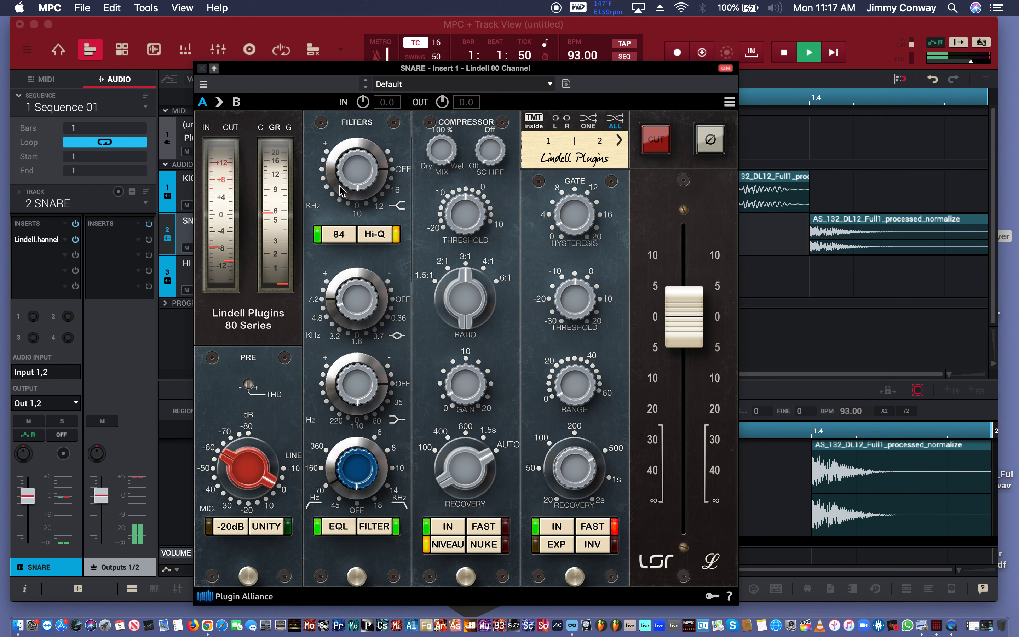
left_click_drag(350, 141, 361, 179)
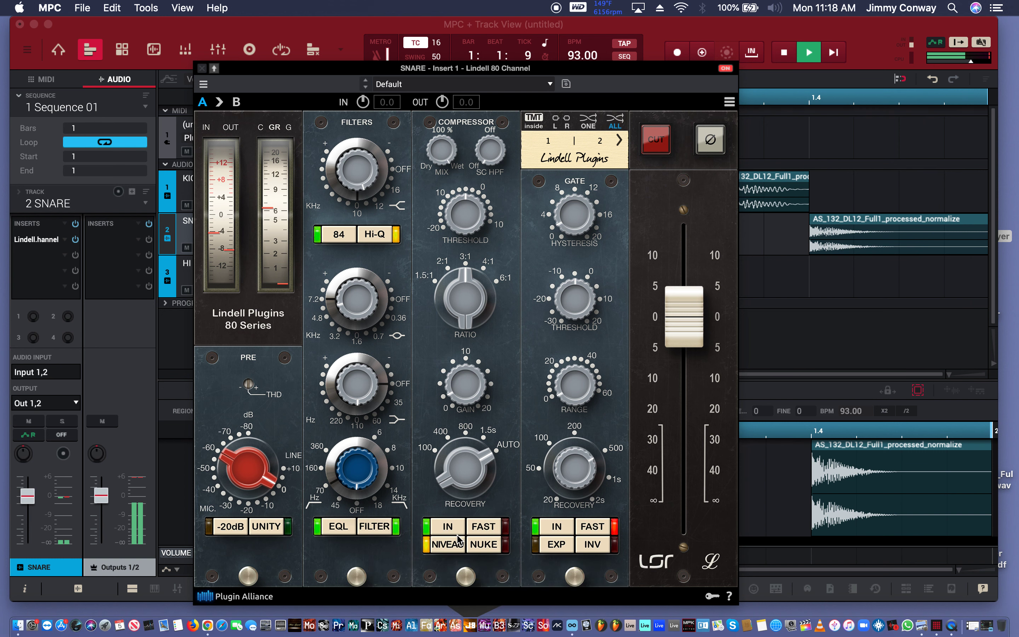
left_click(449, 527)
left_click(449, 527)
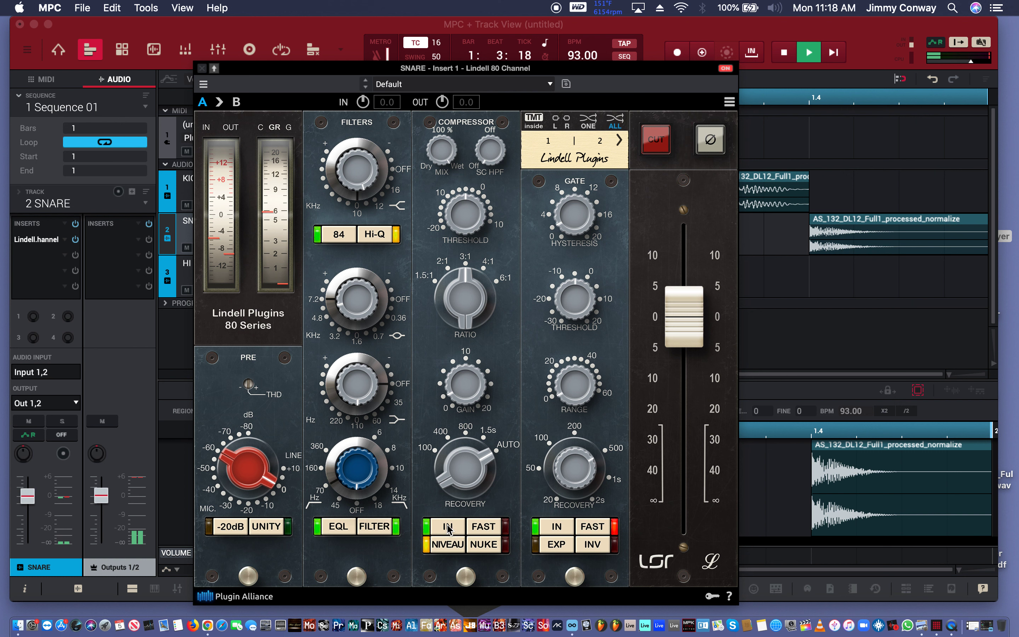
key("space")
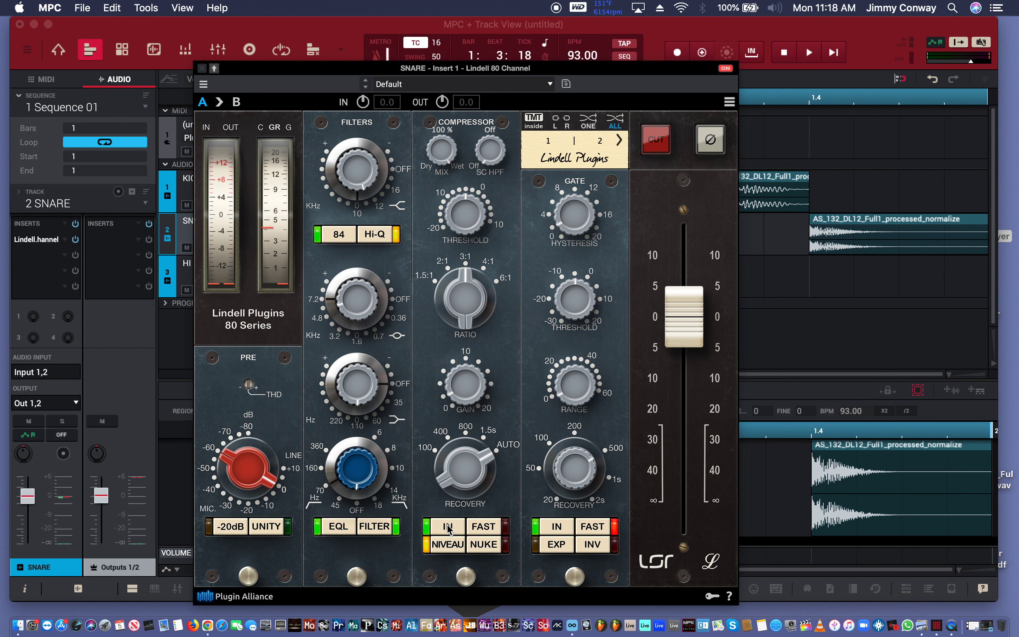